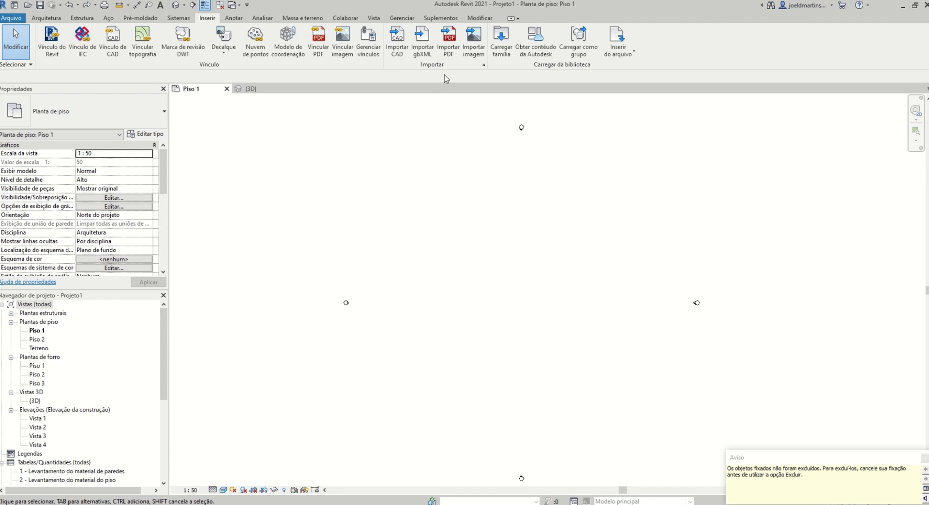
# Step: Import the CAD file Levantamento por pontos.dwg into the Piso 1 floor plan with origin-to-internal-origin positioning
pyautogui.click(395, 48)
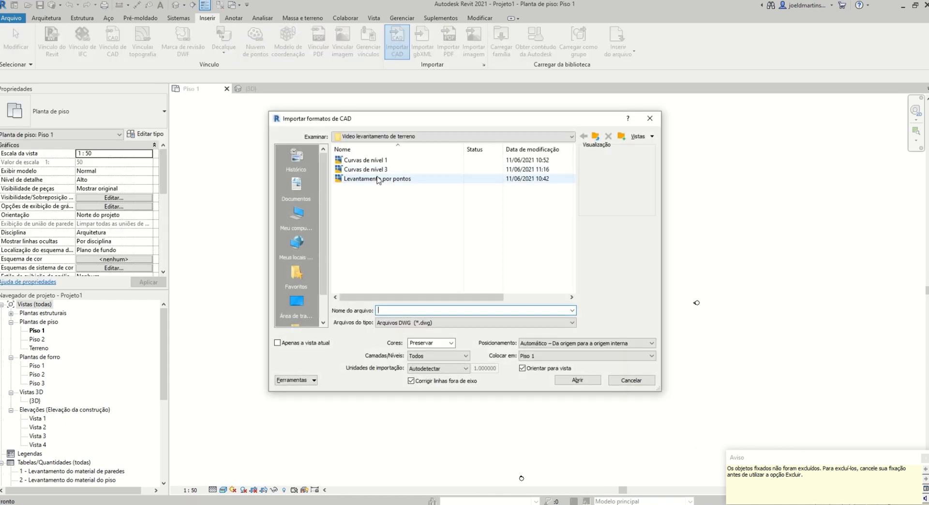
pyautogui.click(378, 179)
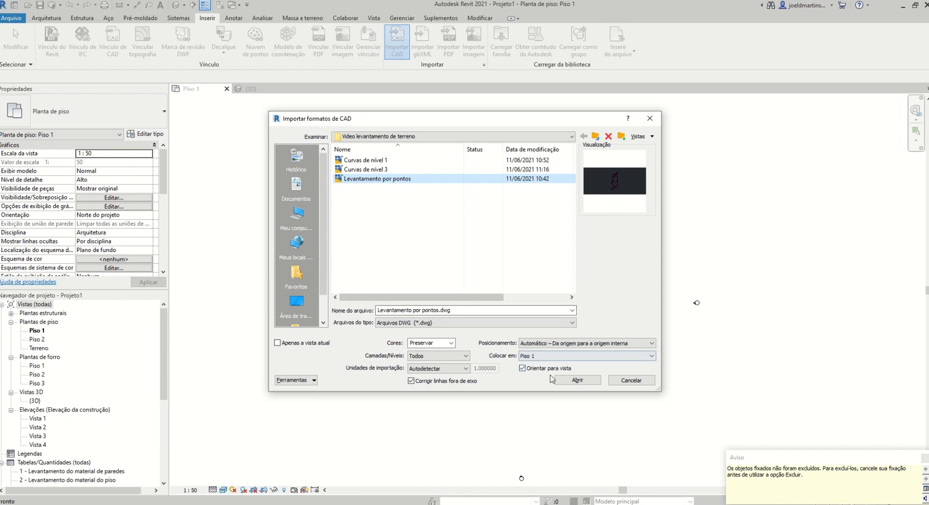
pyautogui.click(561, 382)
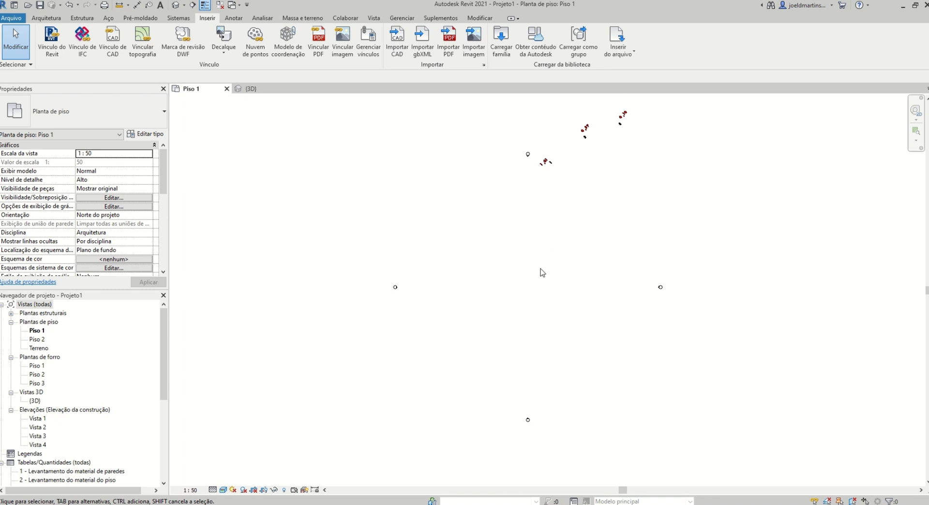
pyautogui.scroll(-3, 521, 342)
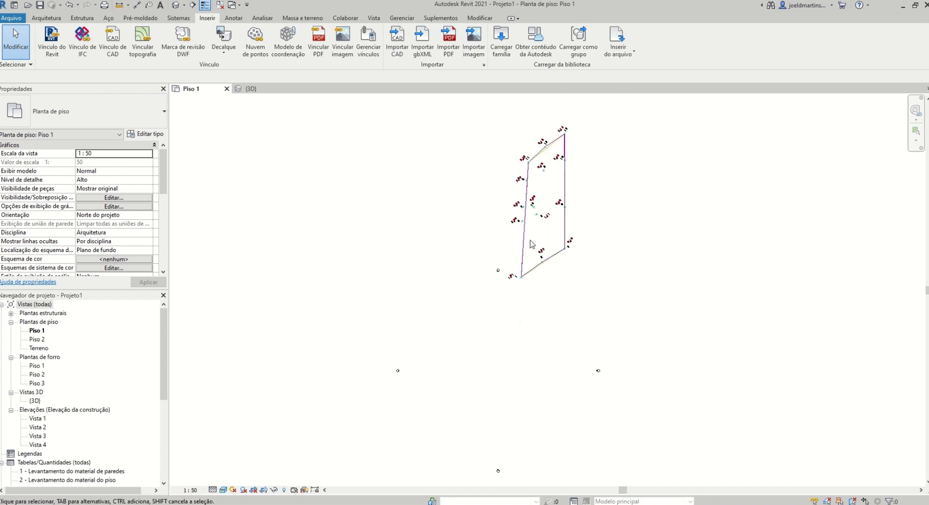
# Step: Move the imported survey drawing into the area between the four elevation markers
pyautogui.click(526, 261)
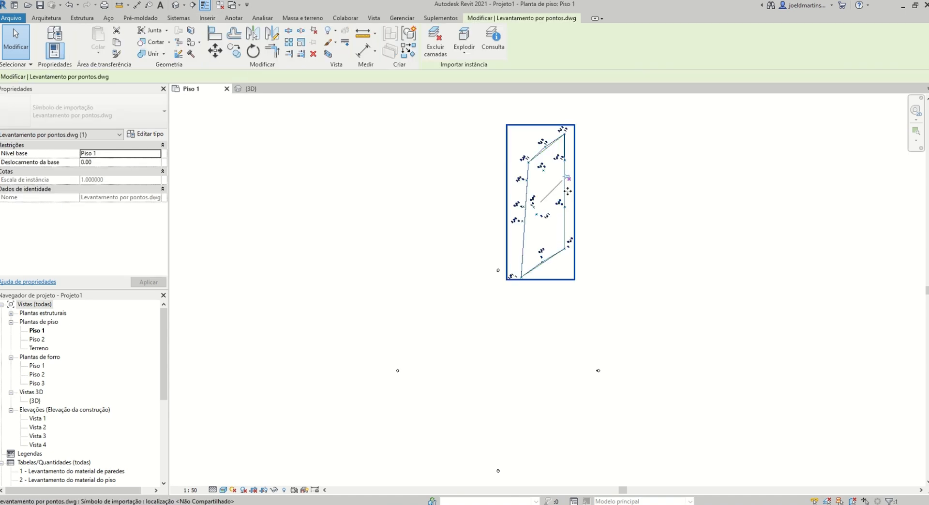
pyautogui.click(536, 285)
pyautogui.moveTo(535, 285); pyautogui.dragTo(498, 424)
pyautogui.scroll(5, 498, 424)
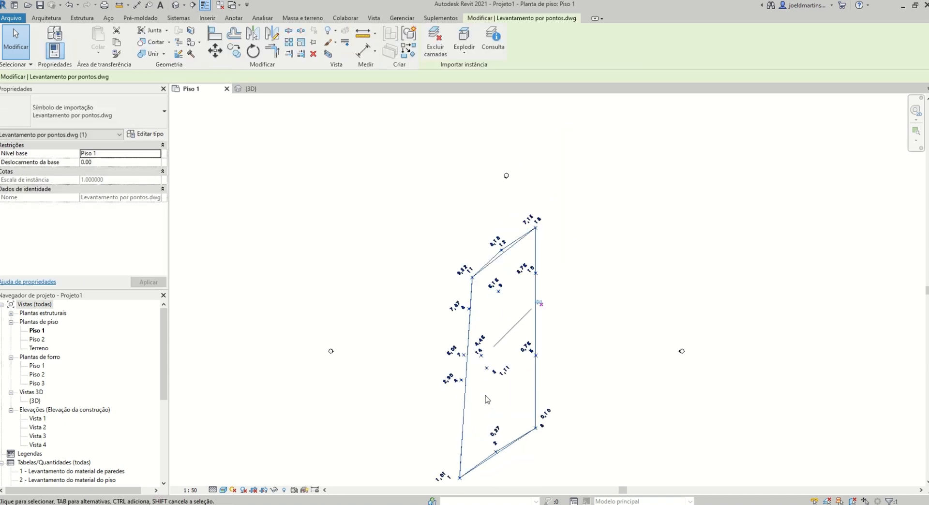
pyautogui.moveTo(517, 314); pyautogui.dragTo(525, 277, button='middle')
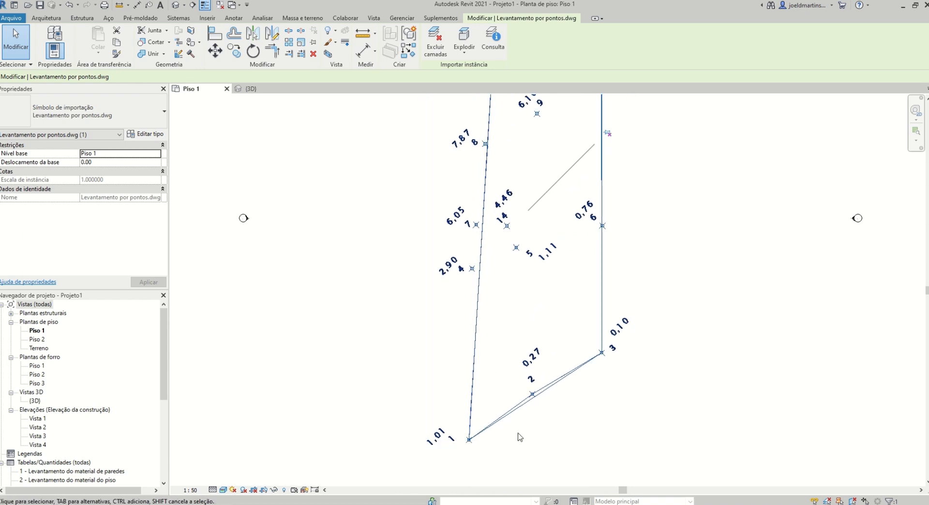
# Step: Start a topographic surface and place a point at absolute elevation 101 on survey point 1
pyautogui.scroll(-1, 513, 274)
pyautogui.moveTo(514, 275); pyautogui.dragTo(503, 327, button='middle')
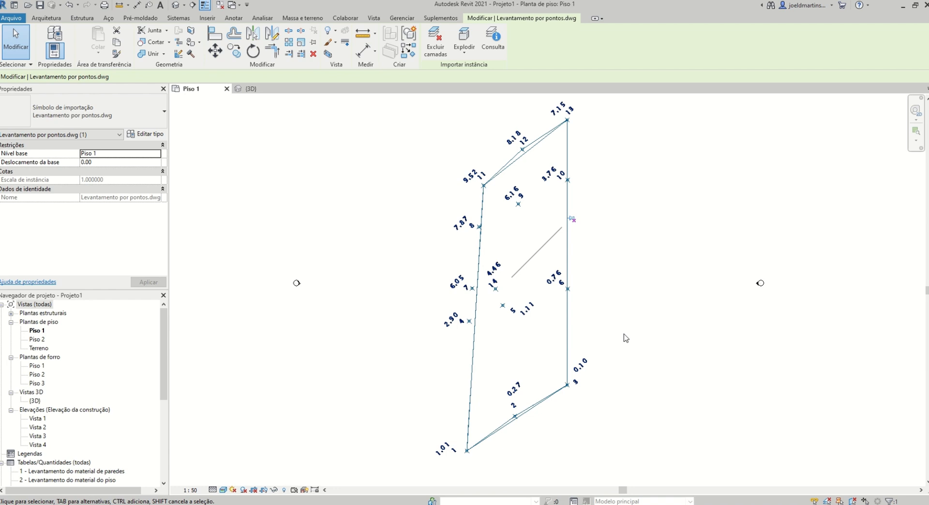
pyautogui.scroll(1, 452, 453)
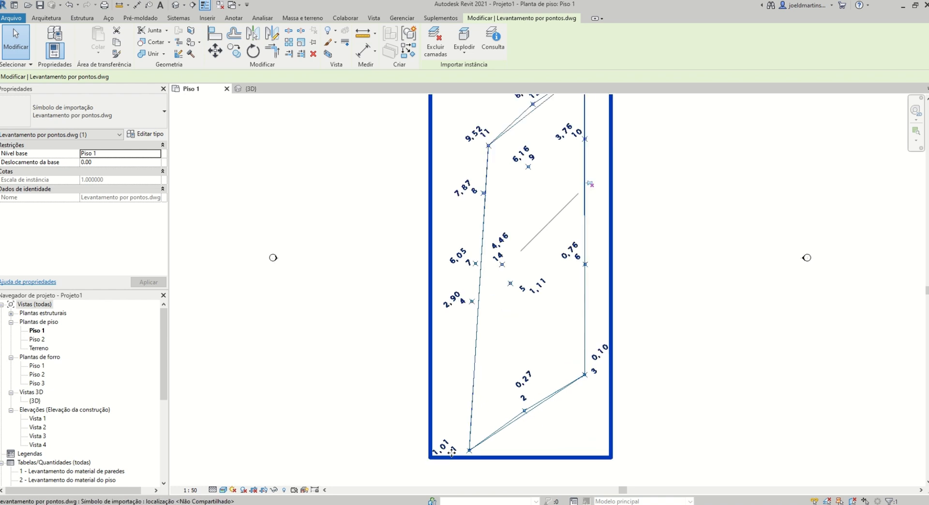
pyautogui.scroll(1, 451, 452)
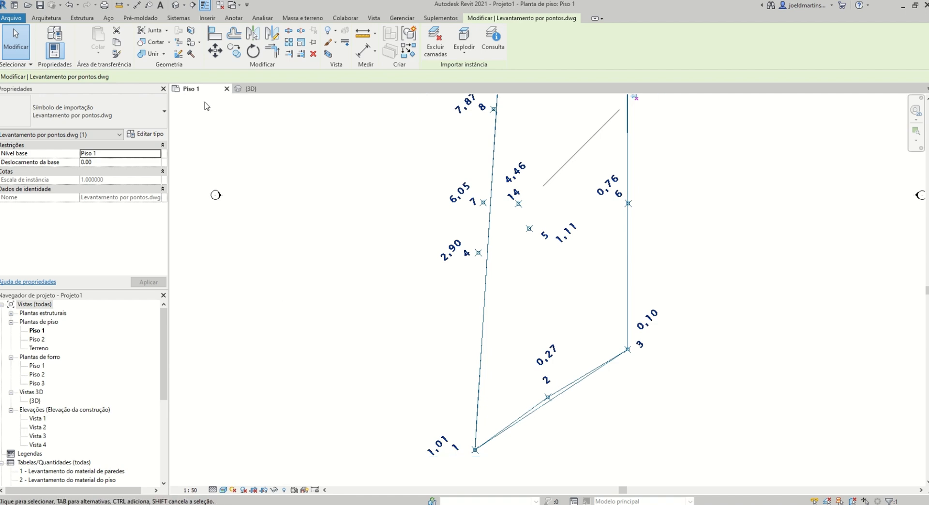
pyautogui.click(303, 18)
pyautogui.click(305, 43)
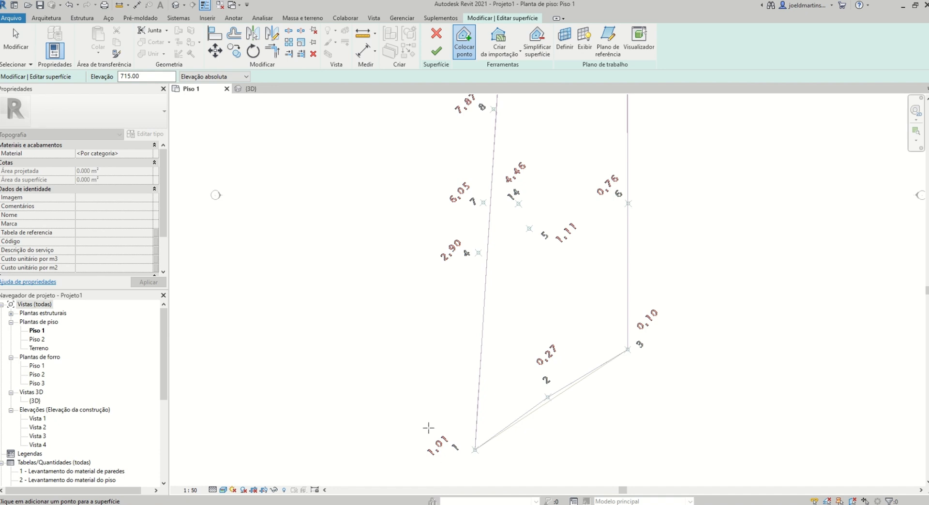
pyautogui.scroll(2, 459, 466)
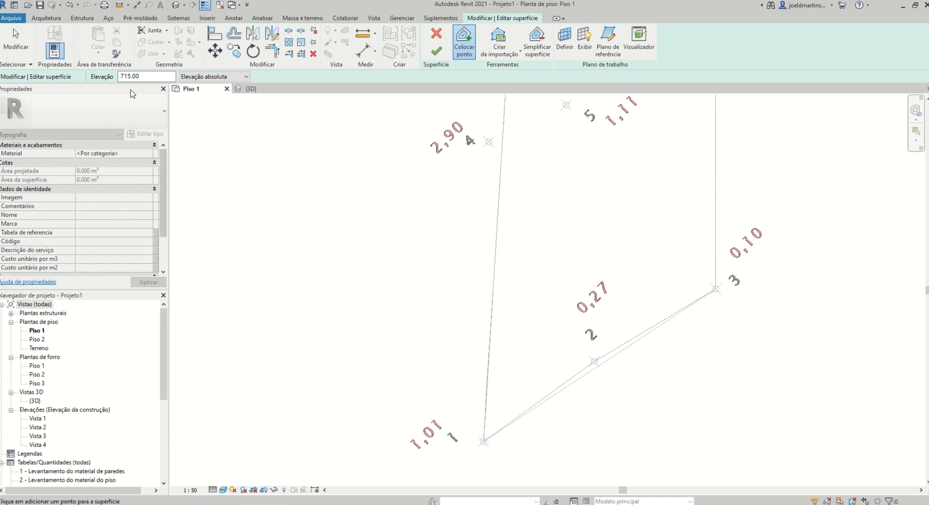
pyautogui.moveTo(142, 76); pyautogui.dragTo(117, 80)
pyautogui.write('101')
pyautogui.click(483, 441)
pyautogui.click(483, 441)
# Step: Place surface points at elevation 27 on survey point 2 and elevation 10 on survey point 3
pyautogui.moveTo(147, 75); pyautogui.dragTo(107, 82)
pyautogui.write('27')
pyautogui.click(594, 361)
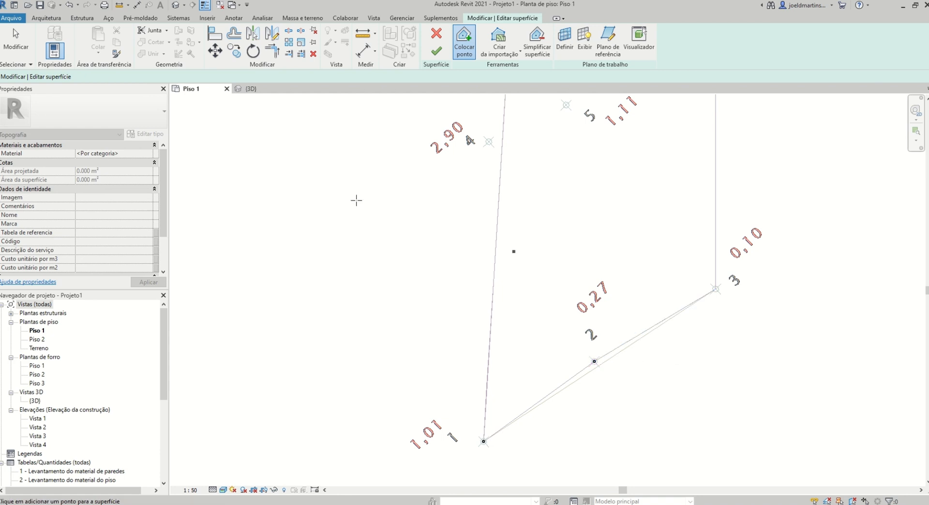
pyautogui.moveTo(145, 76); pyautogui.dragTo(102, 83)
pyautogui.write('10')
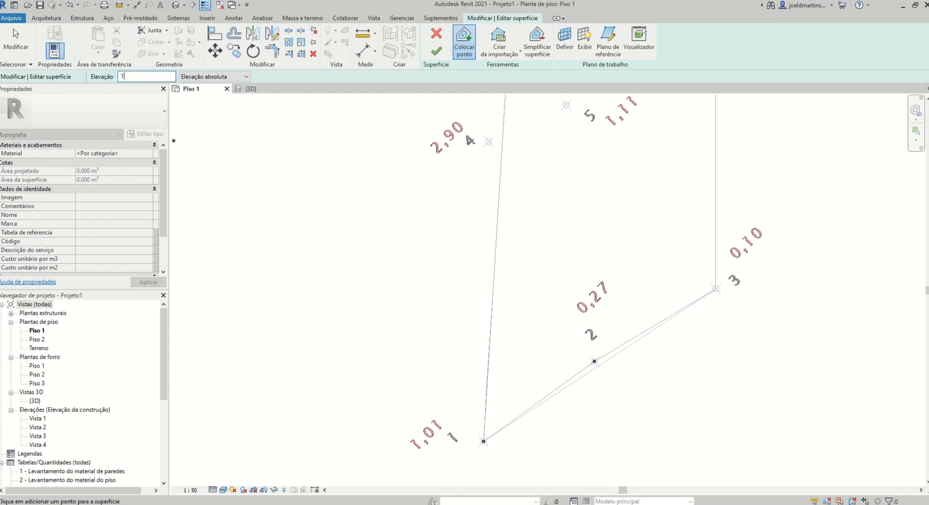
pyautogui.click(715, 290)
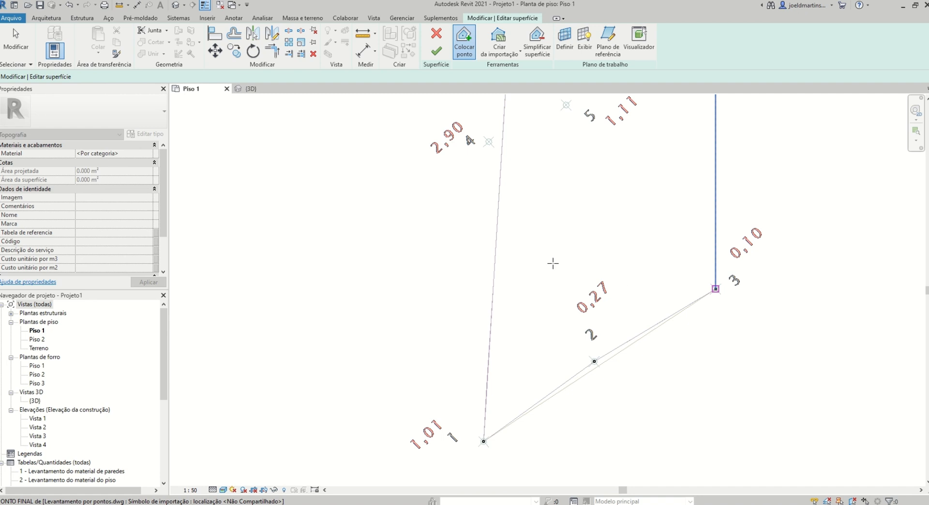
# Step: Place a surface point at absolute elevation 290 on survey point 4
pyautogui.scroll(-2, 612, 266)
pyautogui.moveTo(154, 77); pyautogui.dragTo(119, 78)
pyautogui.write('290')
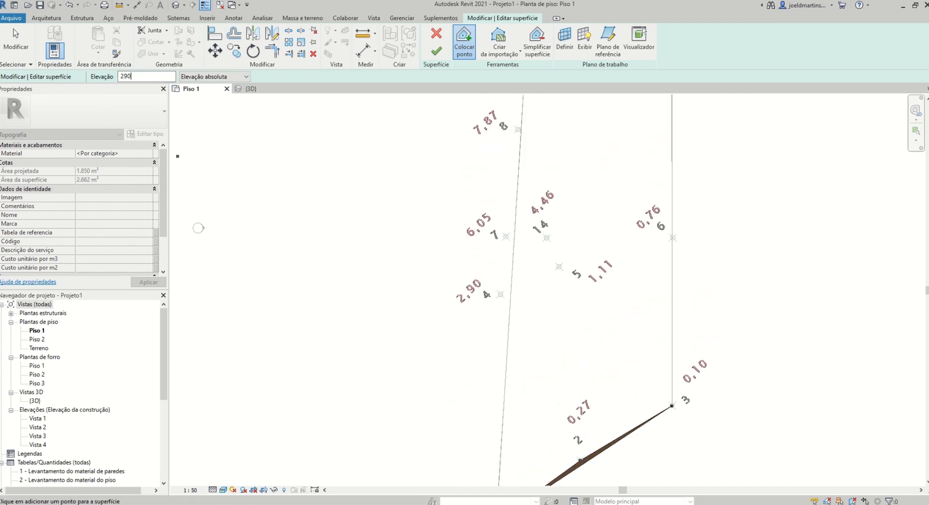
pyautogui.click(502, 293)
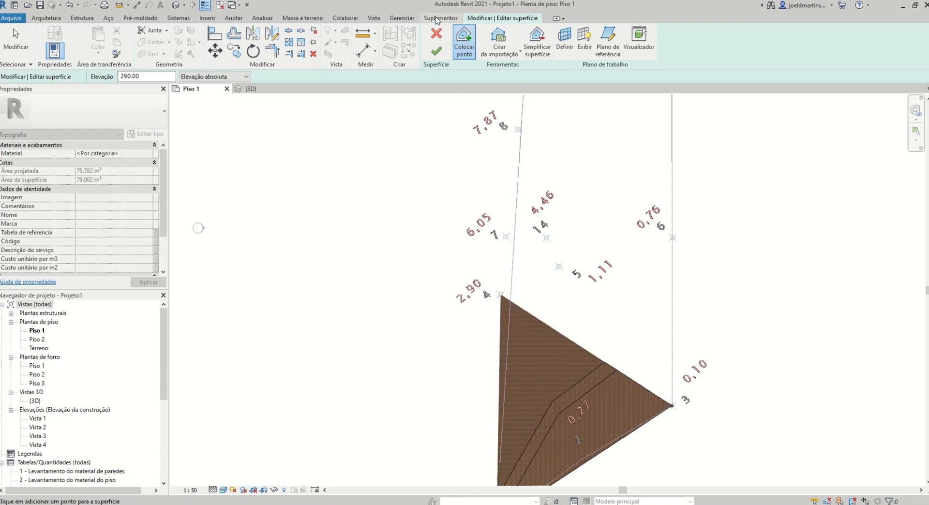
pyautogui.moveTo(426, 17)
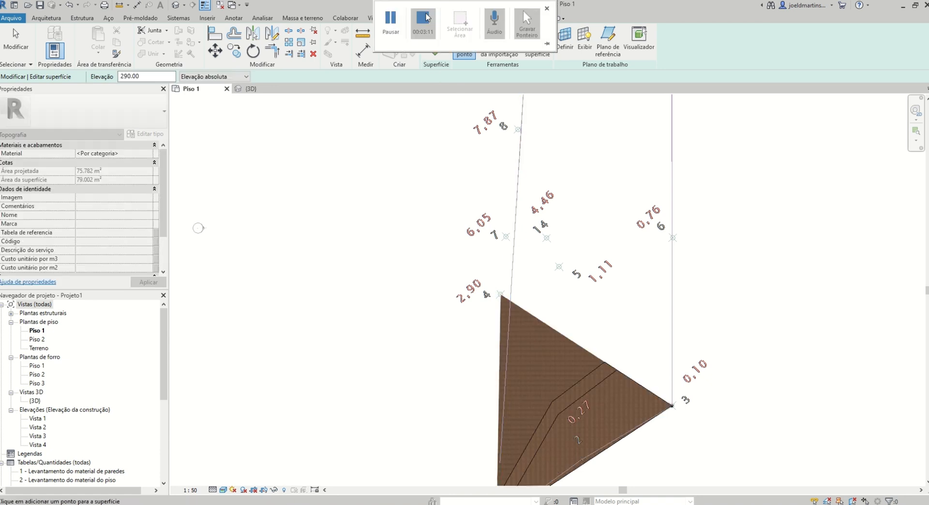
pyautogui.click(394, 26)
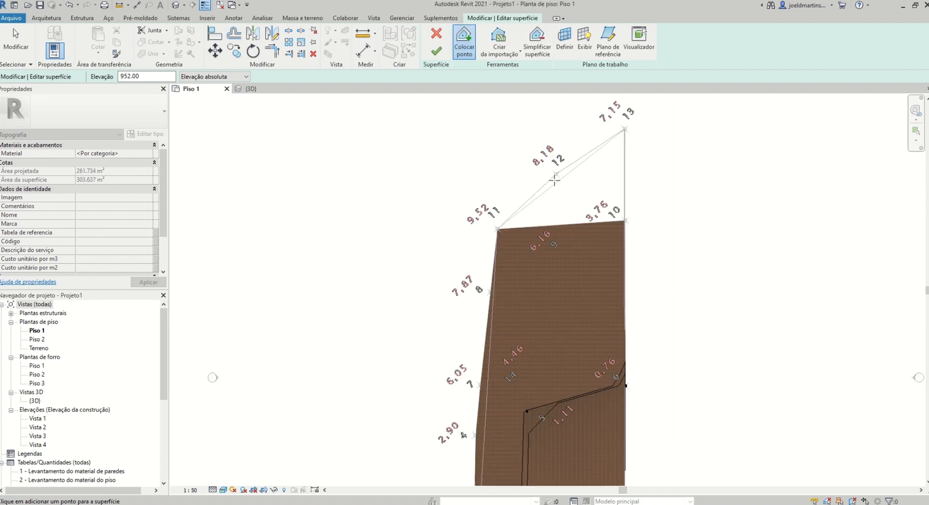
# Step: Place surface points at elevation 818 on survey point 12 and 715 on survey point 13, and finish the surface
pyautogui.doubleClick(147, 77)
pyautogui.write('818')
pyautogui.click(557, 174)
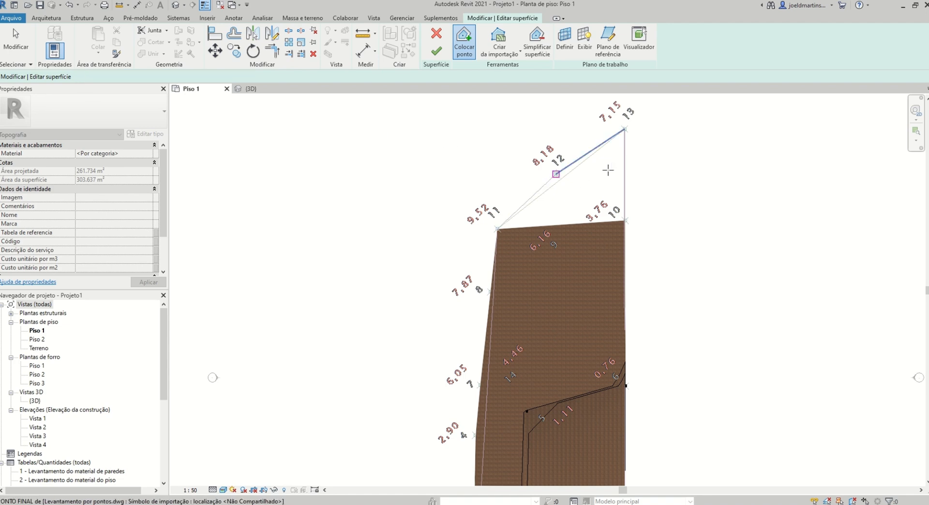
pyautogui.doubleClick(147, 76)
pyautogui.write('715')
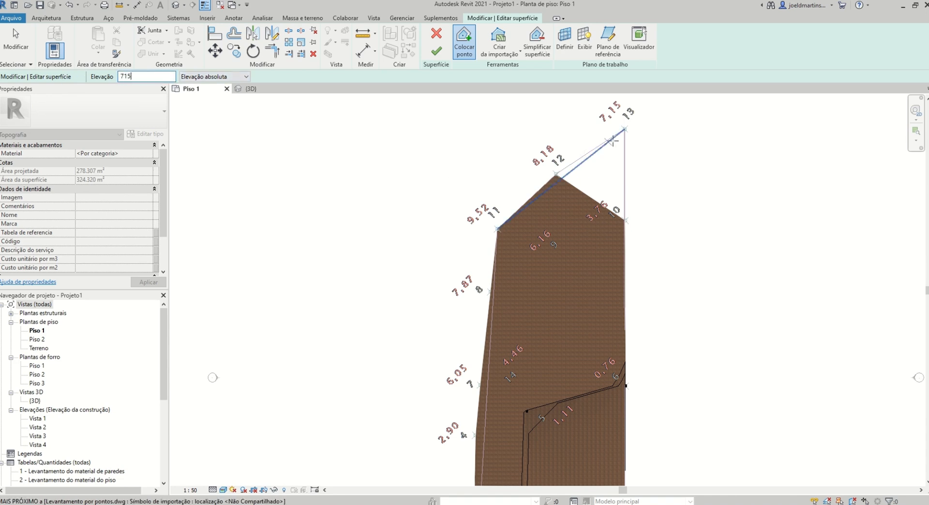
pyautogui.click(625, 130)
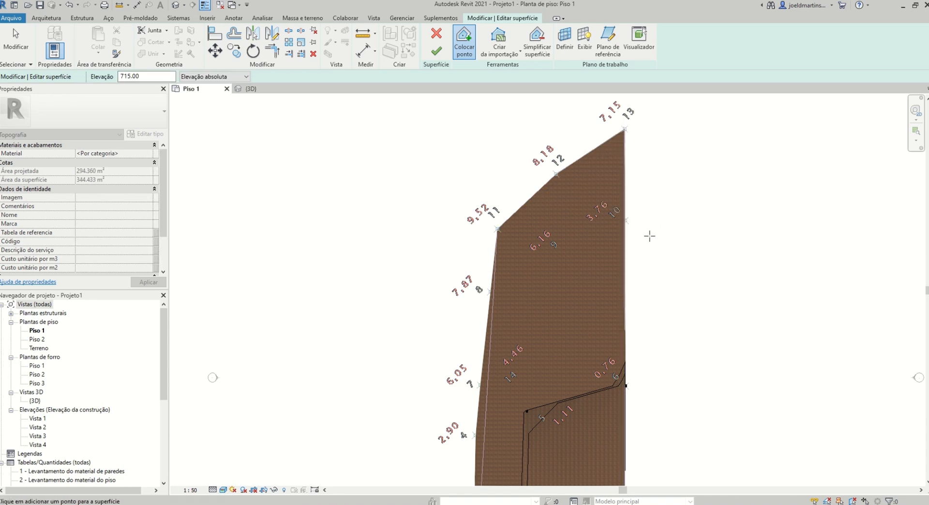
pyautogui.scroll(-4, 638, 217)
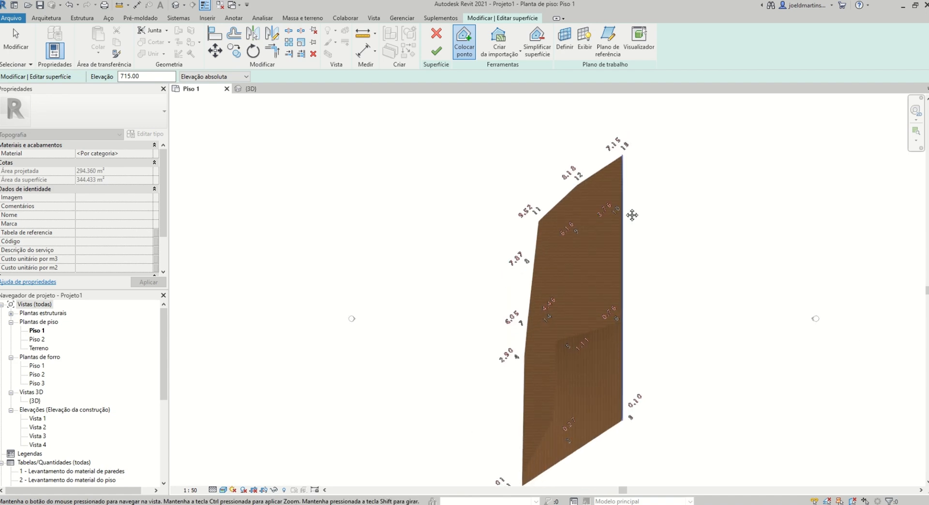
pyautogui.click(437, 51)
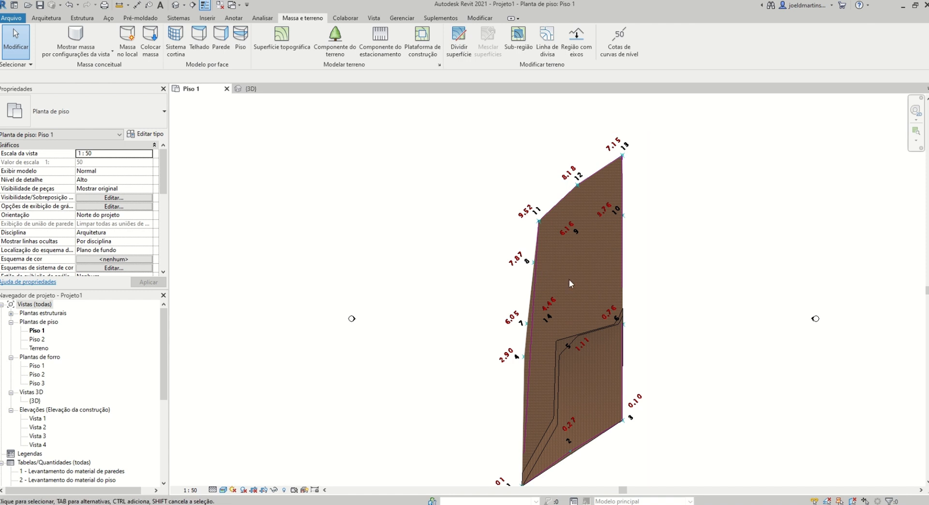
# Step: Set the Piso 1 floor plan's detail level to Alto
pyautogui.scroll(3, 569, 283)
pyautogui.click(222, 491)
pyautogui.click(225, 480)
pyautogui.click(213, 490)
pyautogui.click(217, 481)
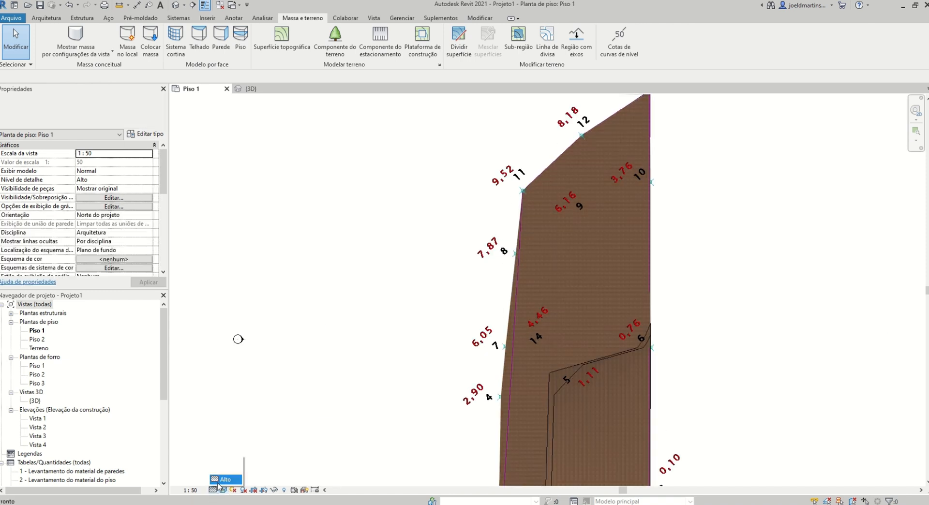
pyautogui.scroll(-2, 516, 379)
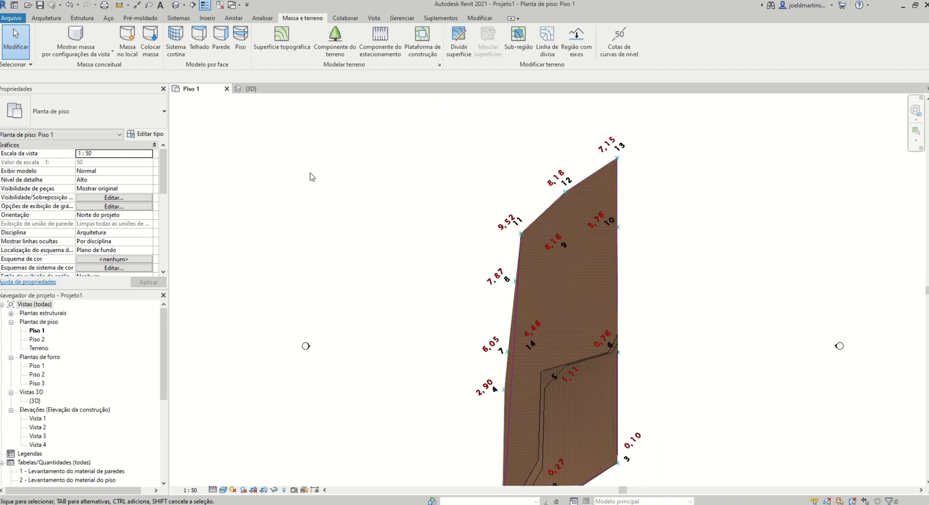
# Step: Delete the imported survey drawing Levantamento por pontos.dwg from the 3D view
pyautogui.click(174, 5)
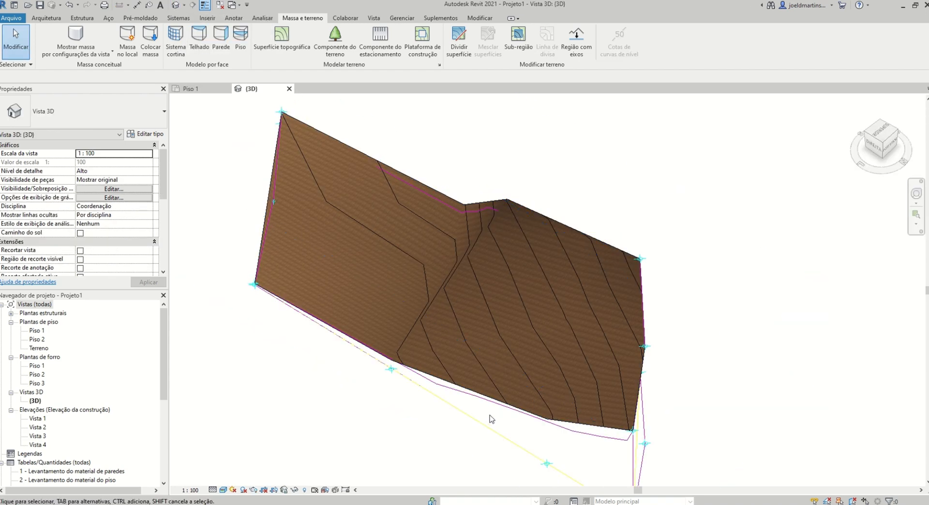
pyautogui.keyDown('shift'); pyautogui.moveTo(492, 422); pyautogui.dragTo(637, 360, button='middle'); pyautogui.keyUp('shift')
pyautogui.moveTo(508, 416); pyautogui.dragTo(551, 415, button='middle')
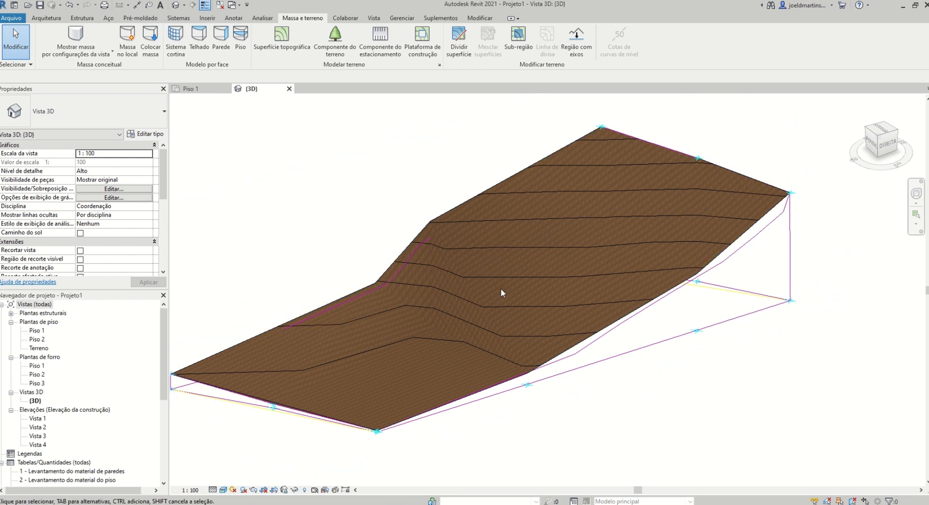
pyautogui.click(563, 379)
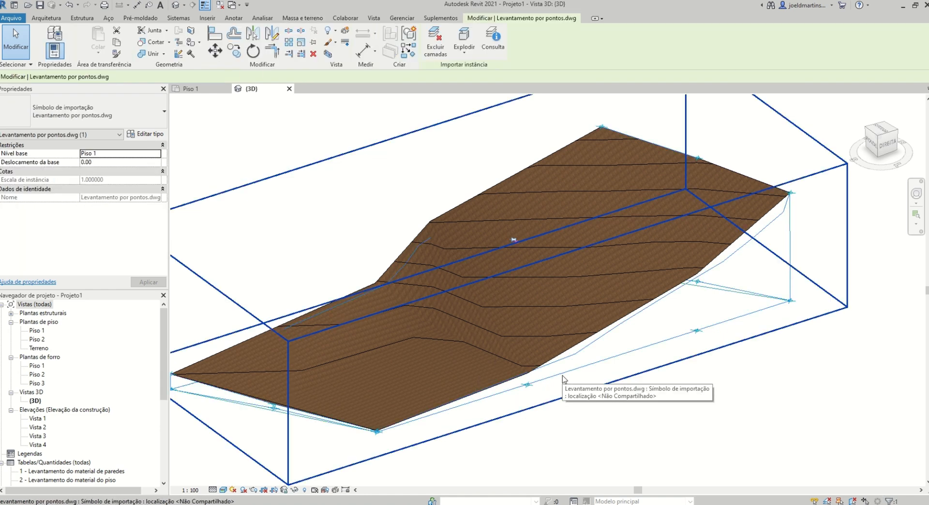
pyautogui.press('Delete')
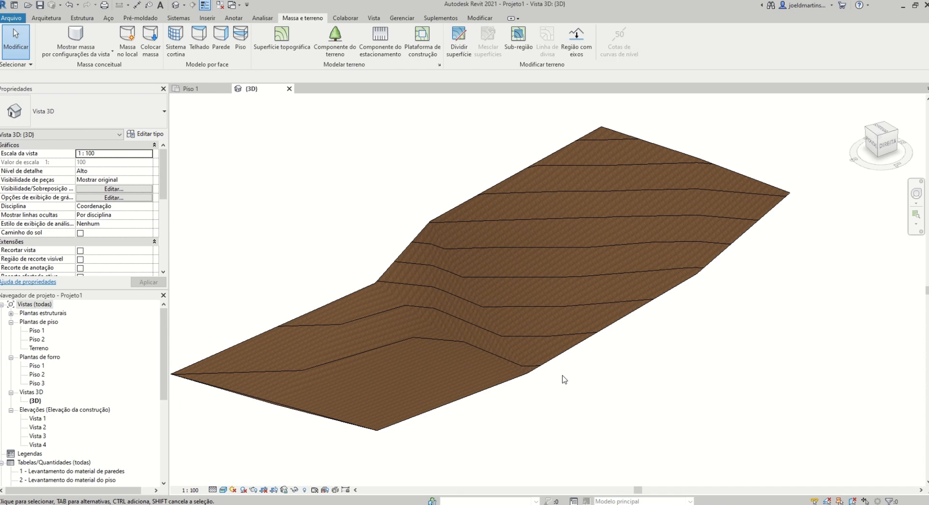
# Step: Assign the .Folha material to the topographic surface
pyautogui.moveTo(551, 379)
pyautogui.keyDown('shift'); pyautogui.mouseDown(button='middle')
pyautogui.moveTo(602, 372)
pyautogui.moveTo(639, 342)
pyautogui.moveTo(619, 333)
pyautogui.moveTo(558, 374)
pyautogui.mouseUp(button='middle'); pyautogui.keyUp('shift')
pyautogui.scroll(4, 558, 374)
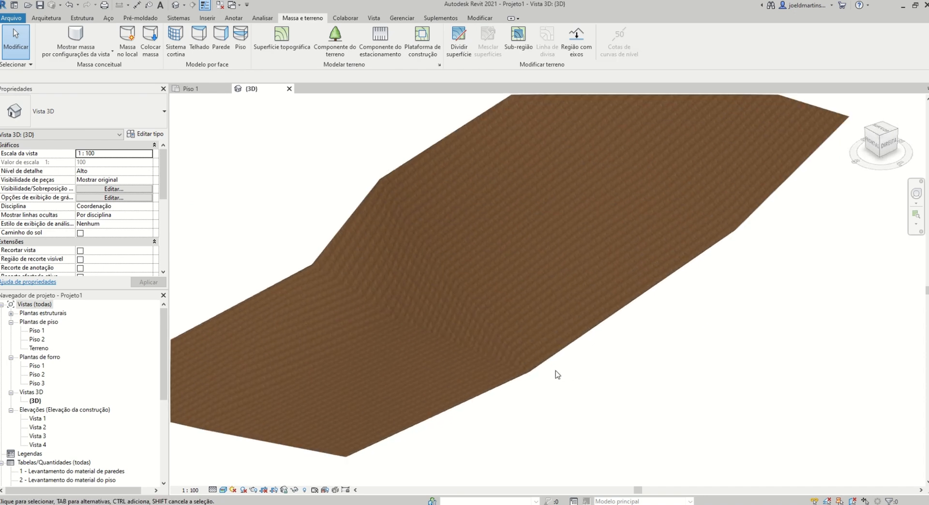
pyautogui.click(550, 363)
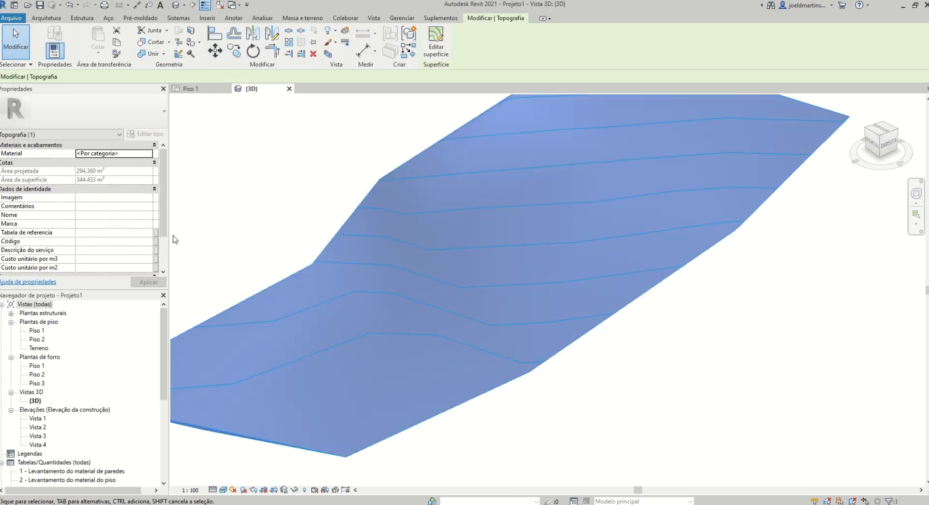
pyautogui.click(145, 153)
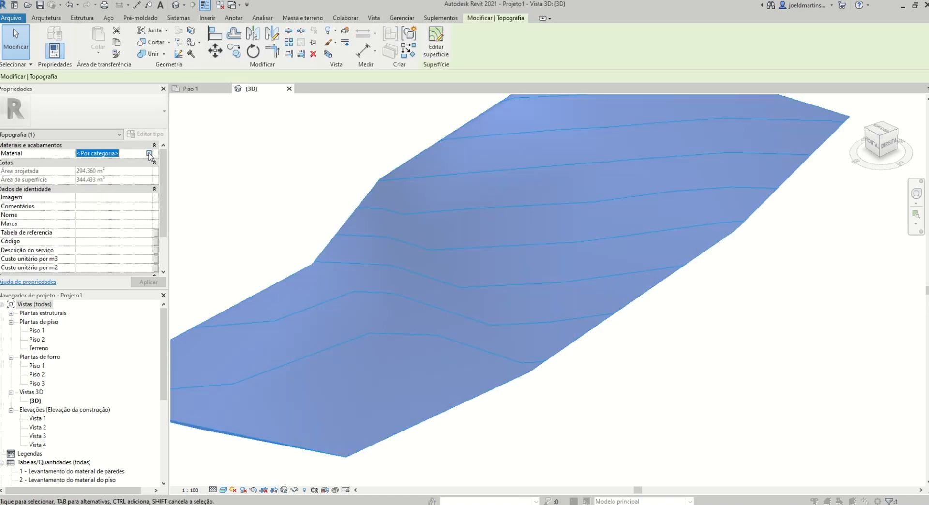
pyautogui.click(154, 153)
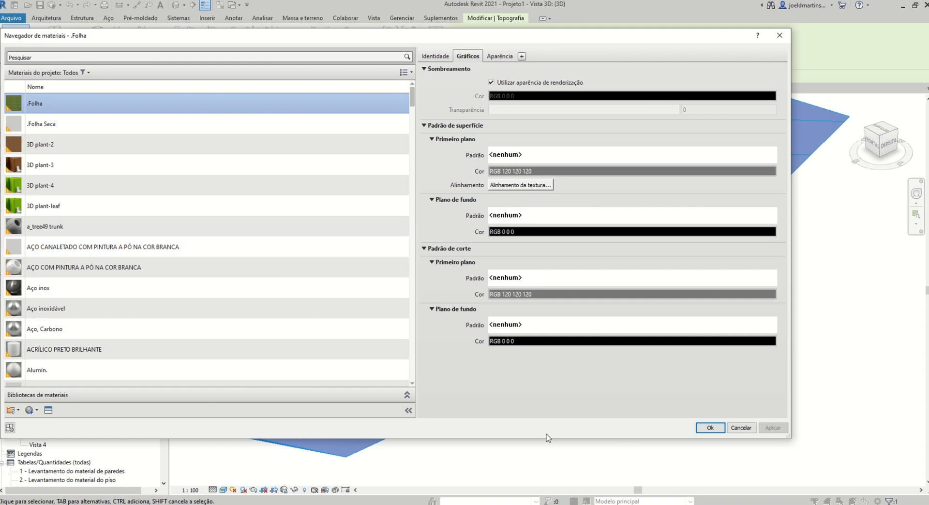
pyautogui.click(709, 428)
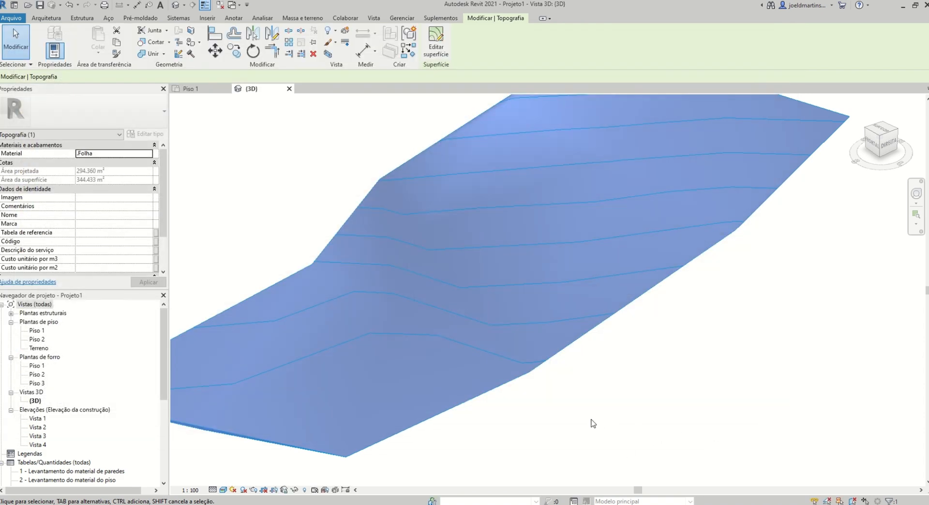
# Step: Delete the topographic surface with the .Folha material from the 3D view
pyautogui.click(569, 423)
pyautogui.moveTo(524, 412)
pyautogui.keyDown('shift'); pyautogui.mouseDown(button='middle')
pyautogui.moveTo(563, 392)
pyautogui.moveTo(627, 335)
pyautogui.moveTo(579, 380)
pyautogui.moveTo(568, 441)
pyautogui.moveTo(527, 411)
pyautogui.moveTo(542, 410)
pyautogui.mouseUp(button='middle'); pyautogui.keyUp('shift')
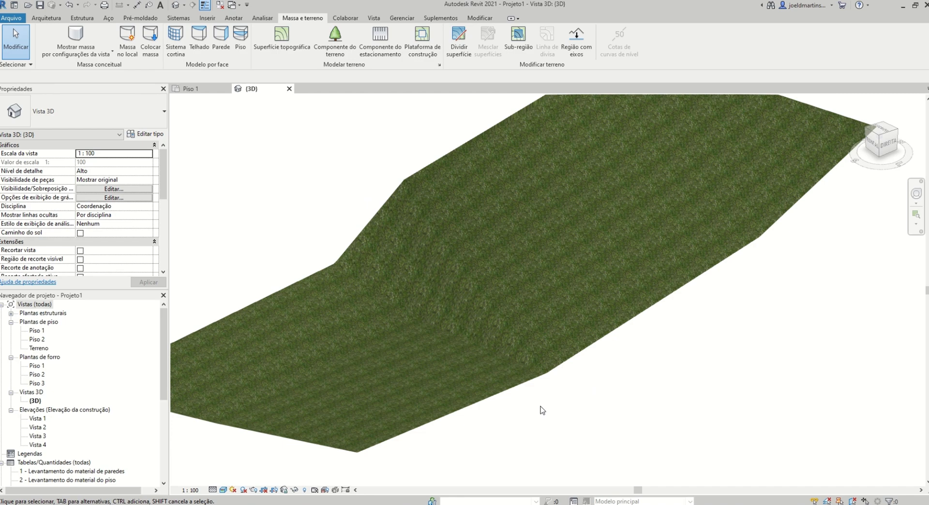
pyautogui.scroll(-1, 542, 410)
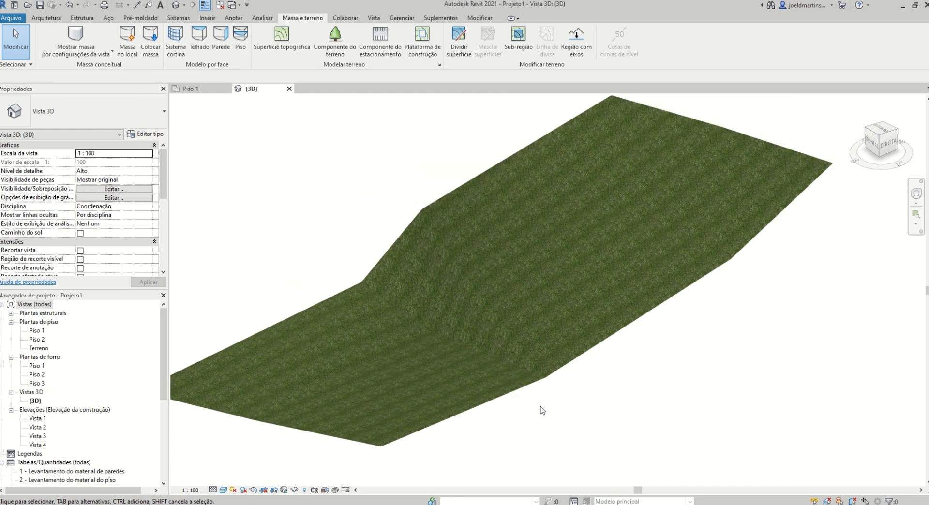
pyautogui.click(549, 380)
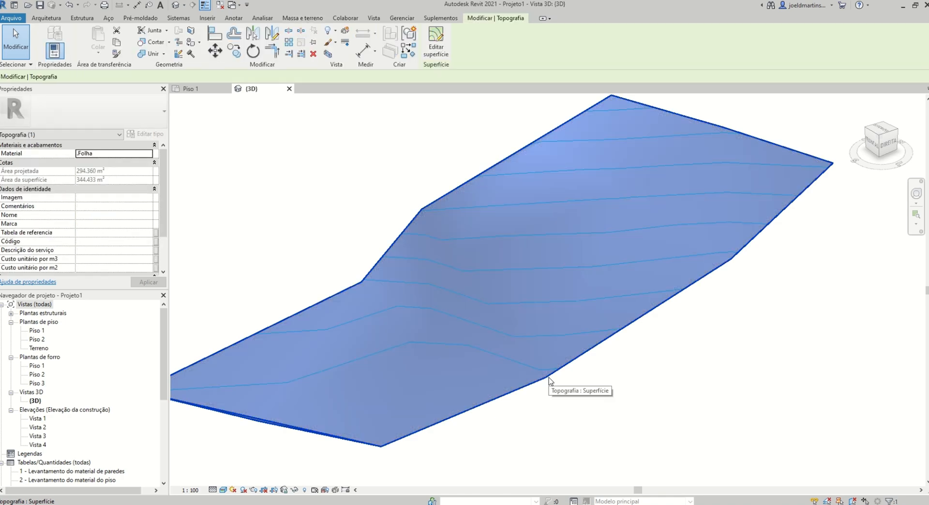
pyautogui.press('Delete')
# Step: Import the CAD drawing Curvas de nível 1.dwg into the Piso 1 floor plan, positioned origin to internal origin
pyautogui.click(191, 88)
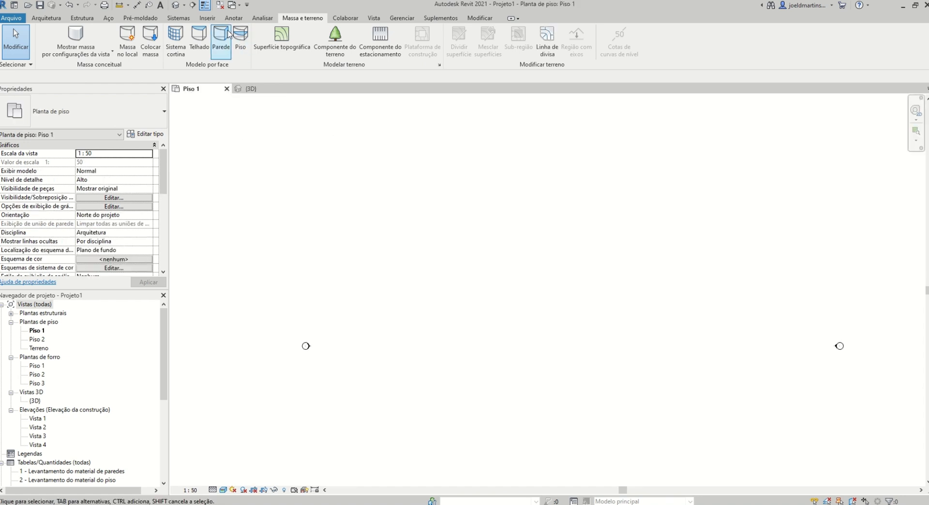
pyautogui.click(205, 19)
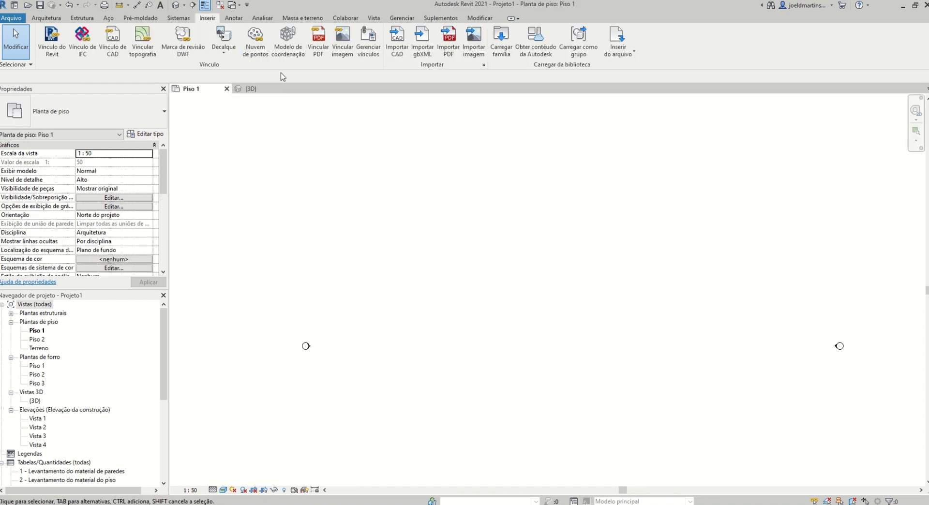
pyautogui.click(397, 48)
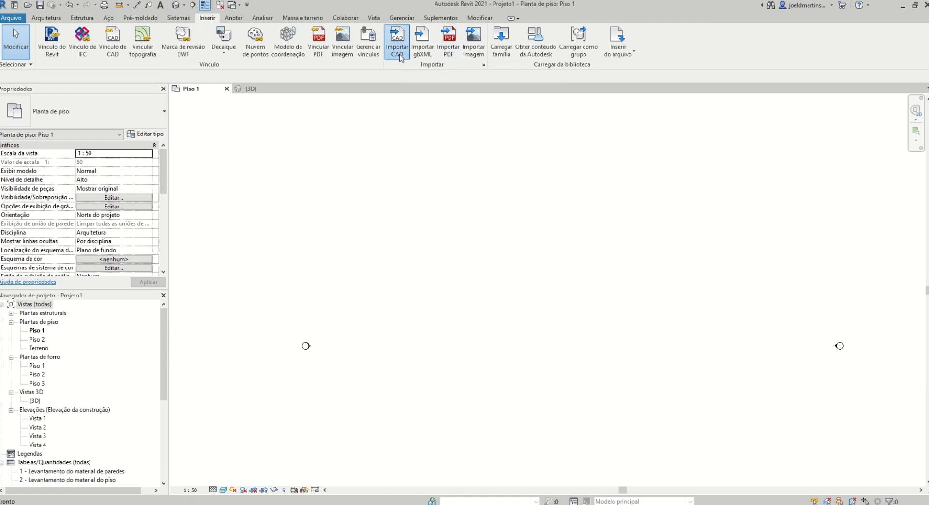
pyautogui.click(371, 161)
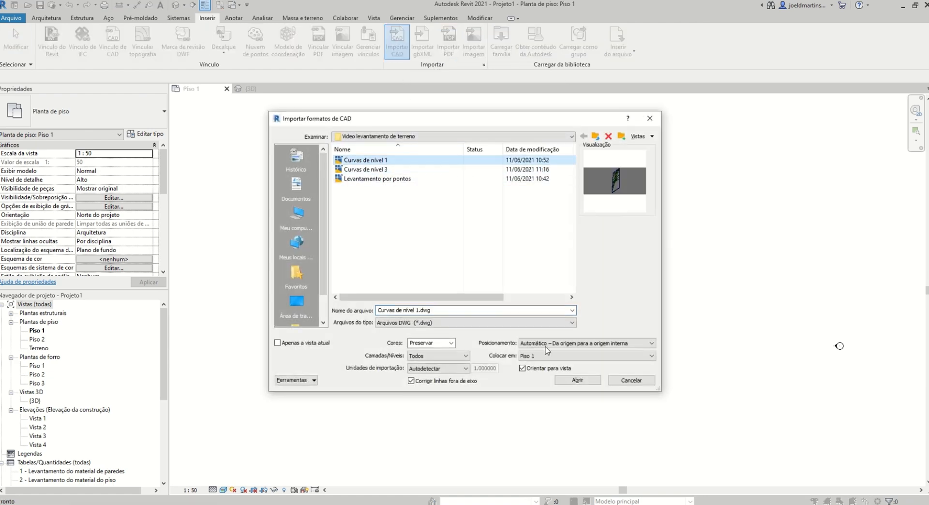
pyautogui.click(577, 381)
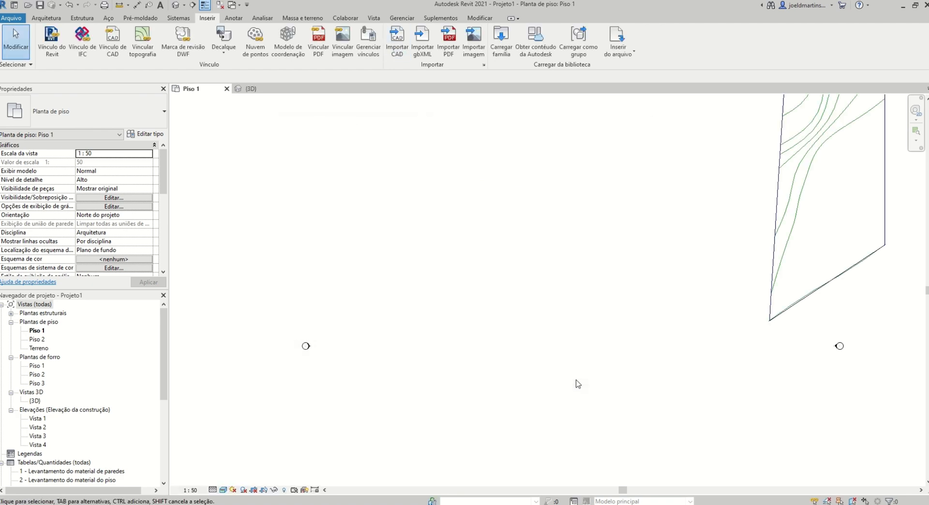
# Step: Move the imported Curvas de nível 1.dwg drawing into the area between the elevation markers
pyautogui.scroll(-1, 575, 347)
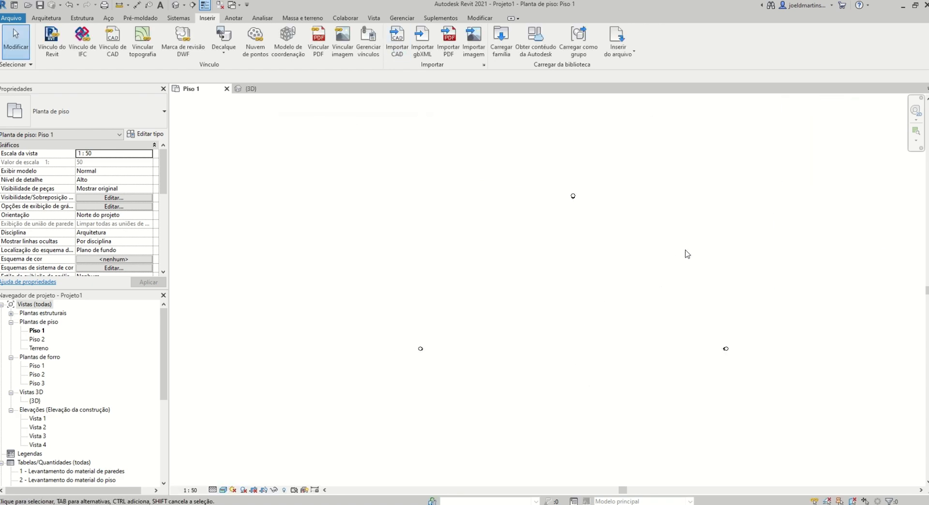
pyautogui.moveTo(691, 257); pyautogui.dragTo(614, 282, button='middle')
pyautogui.scroll(4, 608, 275)
pyautogui.scroll(-3, 607, 275)
pyautogui.click(623, 273)
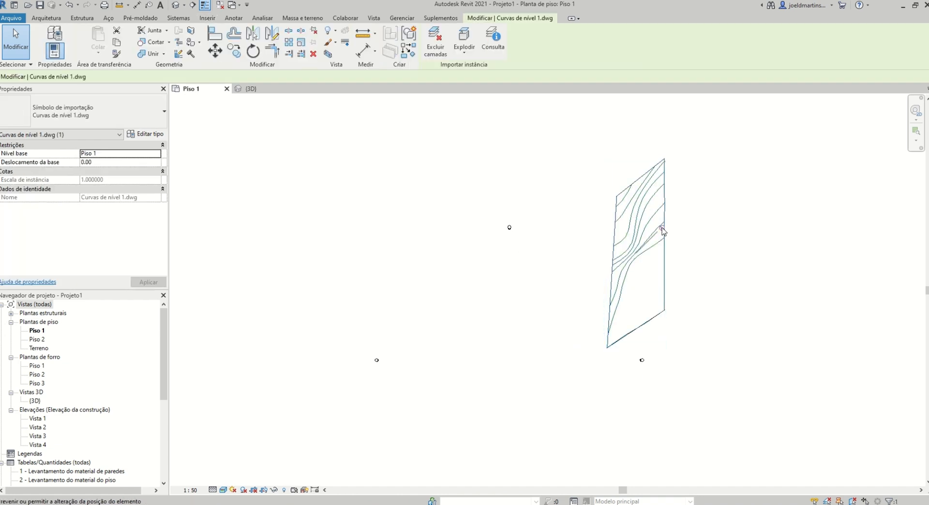
pyautogui.moveTo(653, 243); pyautogui.dragTo(530, 364)
pyautogui.scroll(4, 519, 371)
pyautogui.scroll(2, 522, 302)
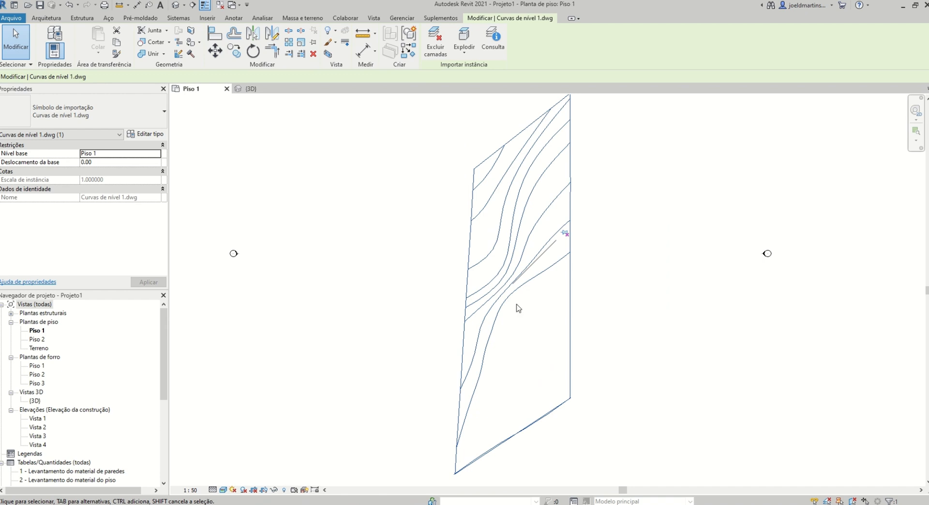
# Step: Start a topographic surface from an import instance, using the Curvas de nível 1.dwg drawing
pyautogui.moveTo(327, 4)
pyautogui.click(302, 18)
pyautogui.click(277, 47)
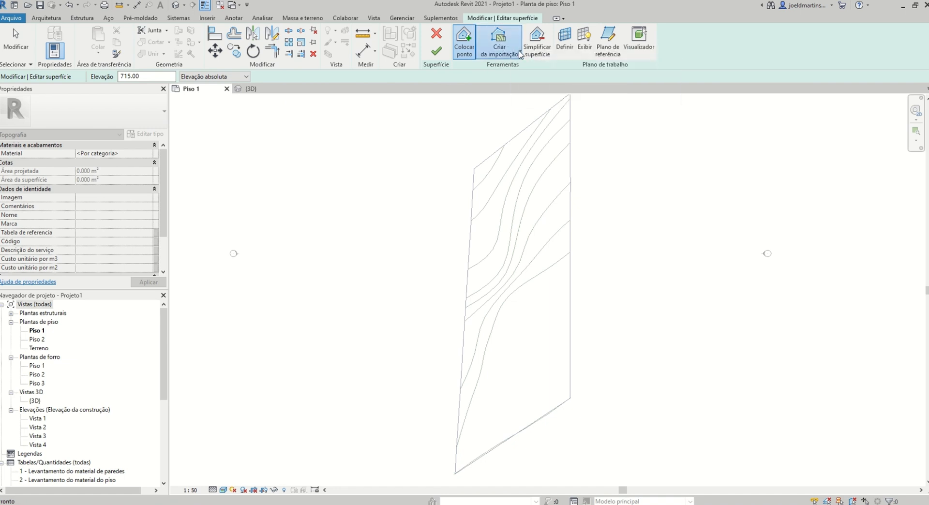
pyautogui.click(499, 50)
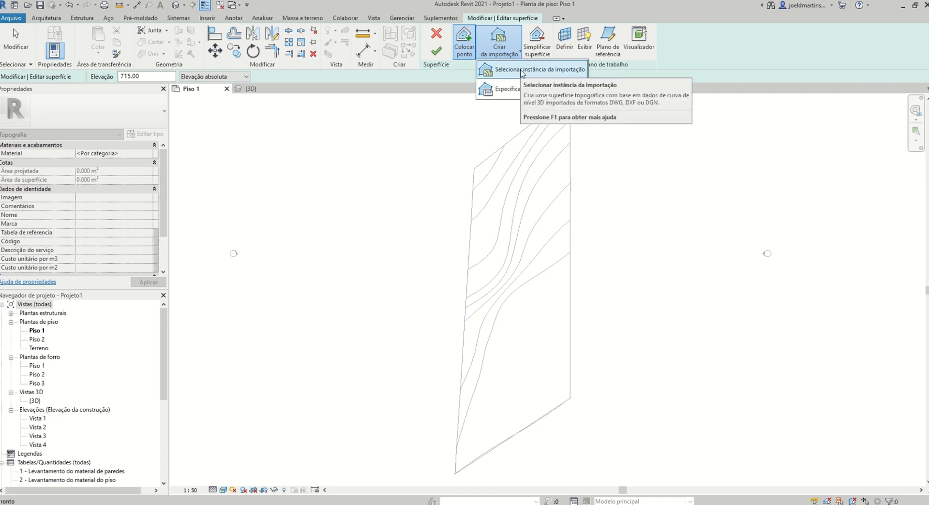
pyautogui.click(521, 73)
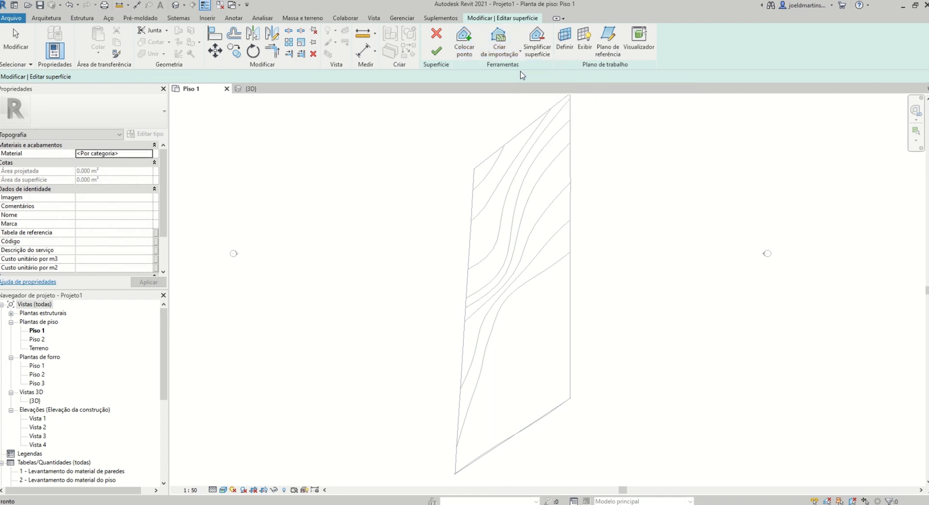
pyautogui.click(528, 136)
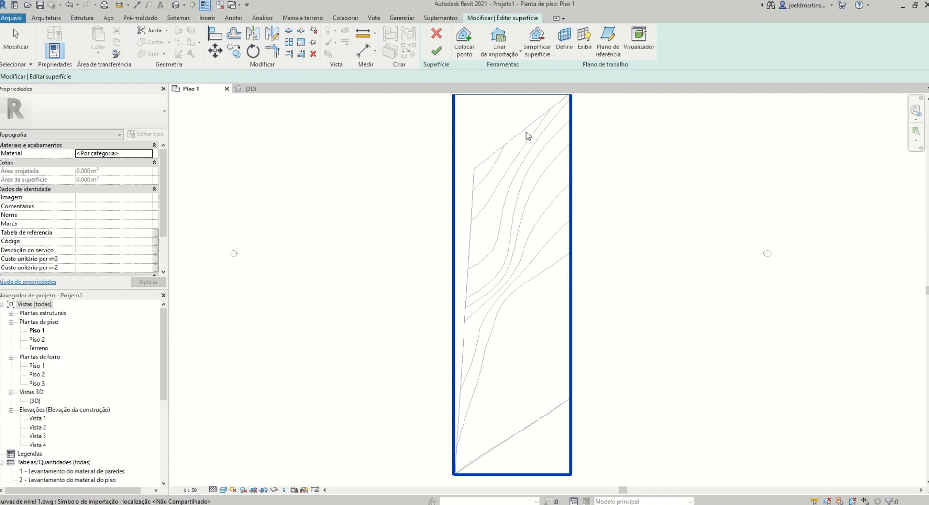
pyautogui.click(527, 136)
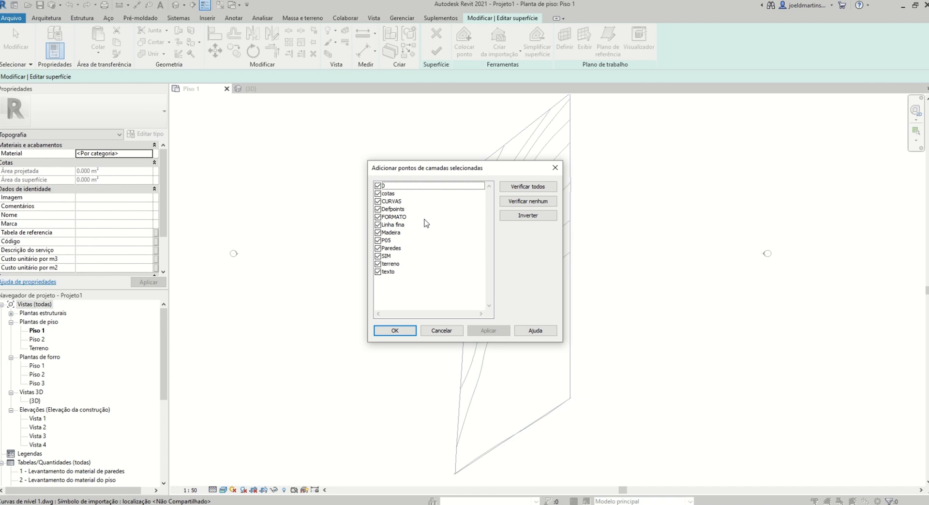
# Step: Generate the surface points from the CURVAS layer only and finish the topographic surface
pyautogui.click(513, 204)
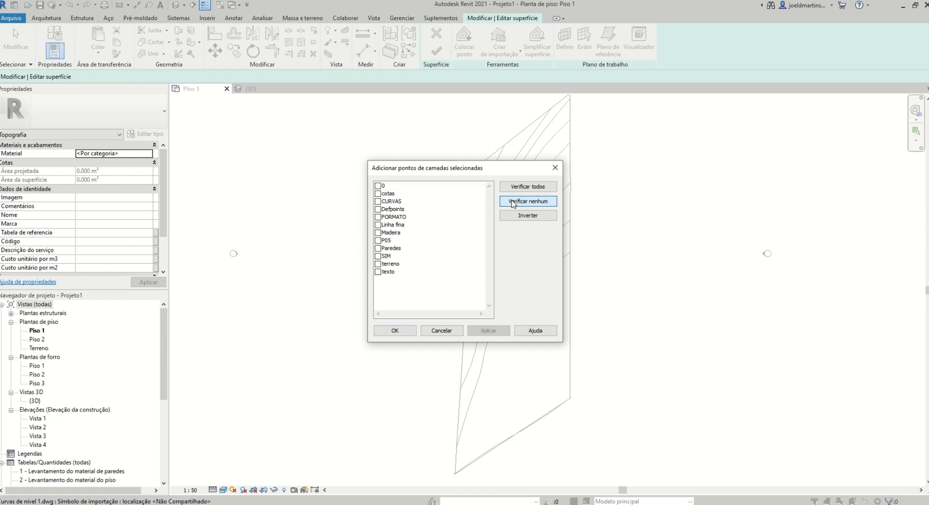
pyautogui.click(381, 202)
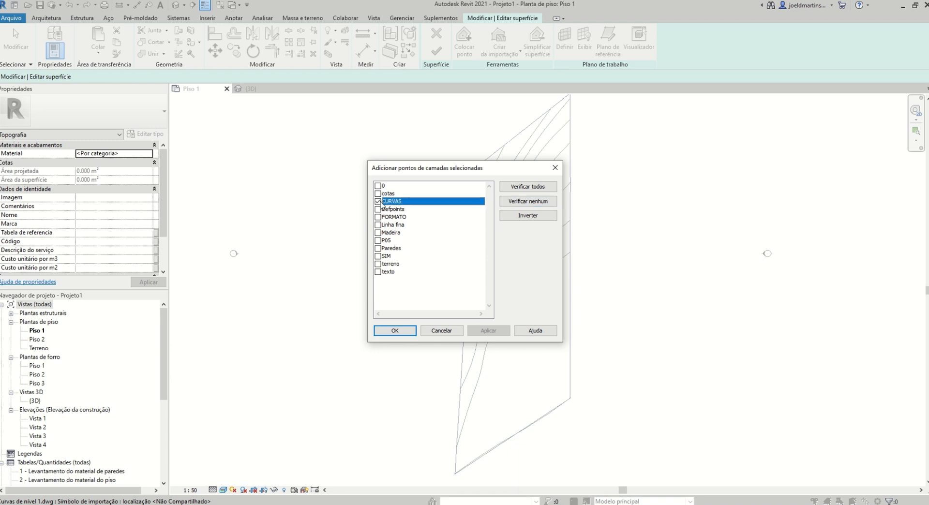
pyautogui.click(409, 334)
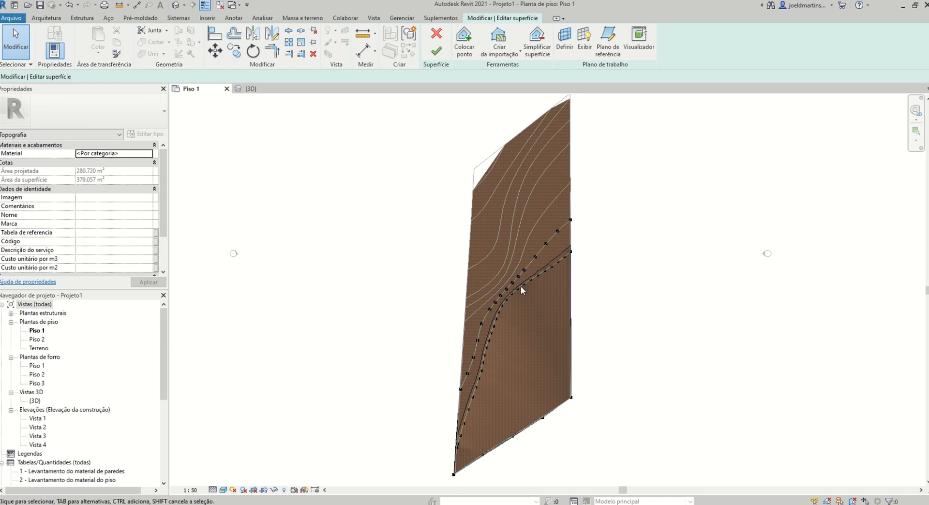
pyautogui.click(437, 51)
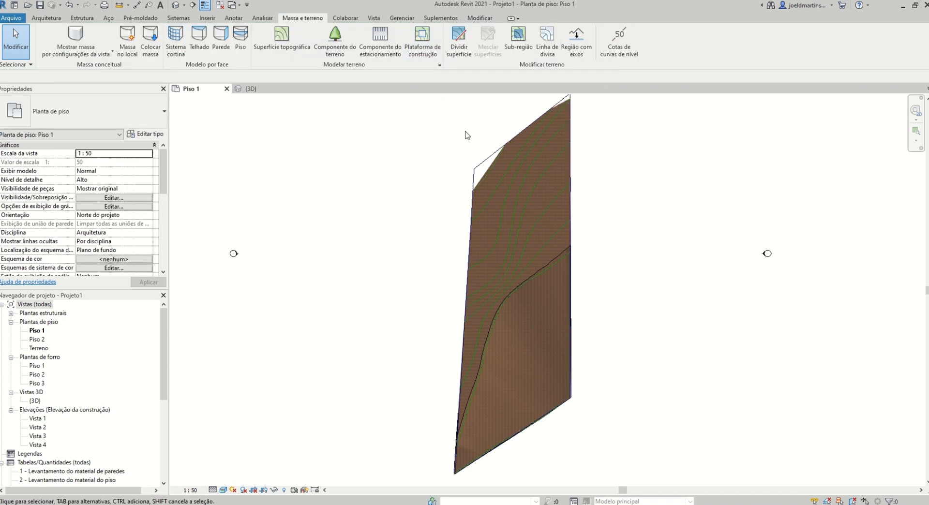
# Step: Delete the imported Curvas de nível 1.dwg drawing in the 3D view, keeping the topographic surface
pyautogui.click(176, 5)
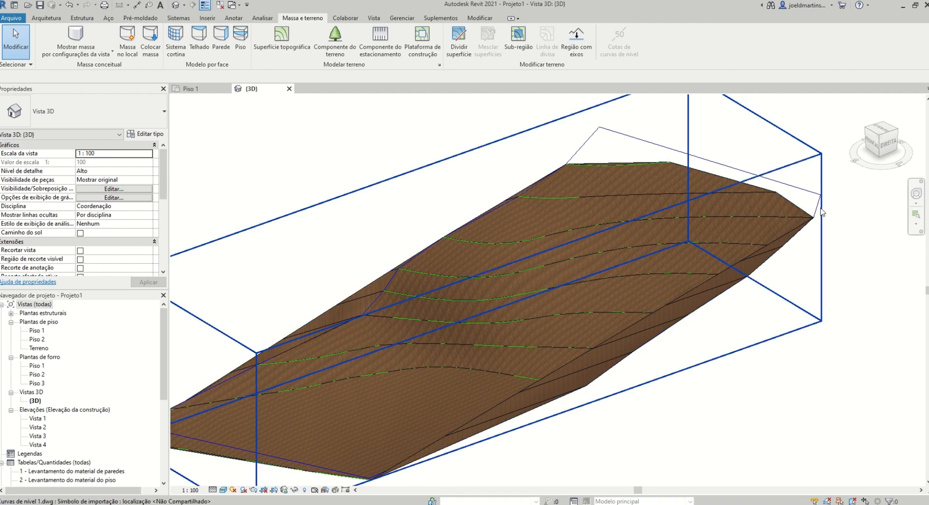
pyautogui.click(821, 212)
pyautogui.press('Escape')
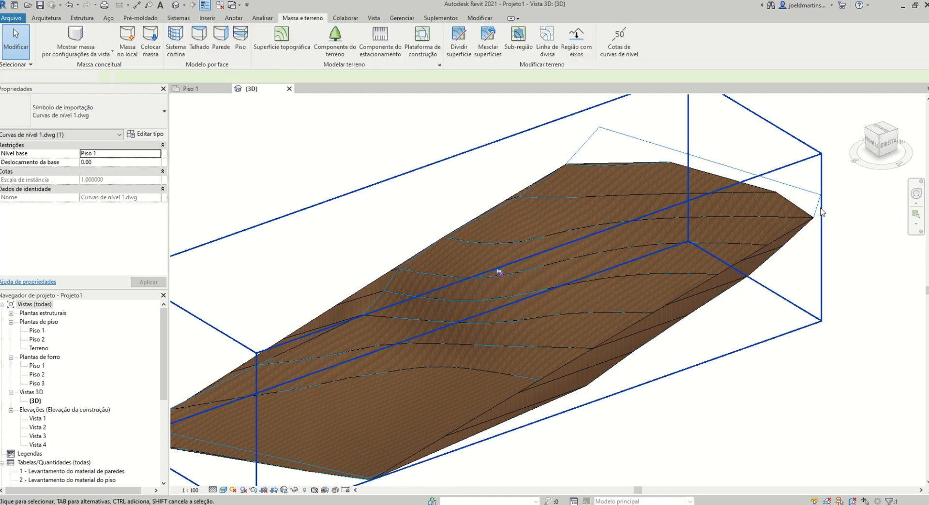
# Step: Inspect the contour-based topographic surface in 3D and delete it
pyautogui.keyDown('shift'); pyautogui.moveTo(649, 332); pyautogui.dragTo(678, 343, button='middle'); pyautogui.keyUp('shift')
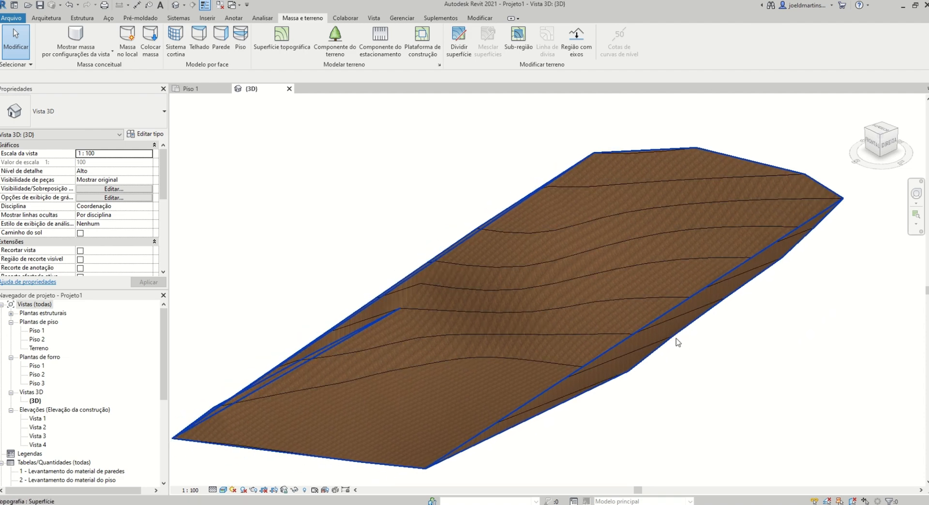
pyautogui.click(678, 342)
pyautogui.moveTo(523, 9)
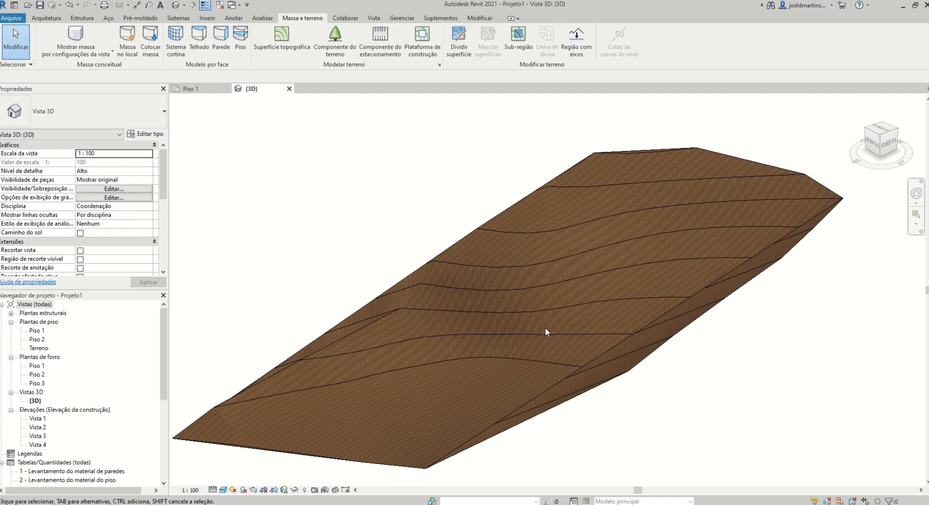
pyautogui.scroll(-1, 545, 333)
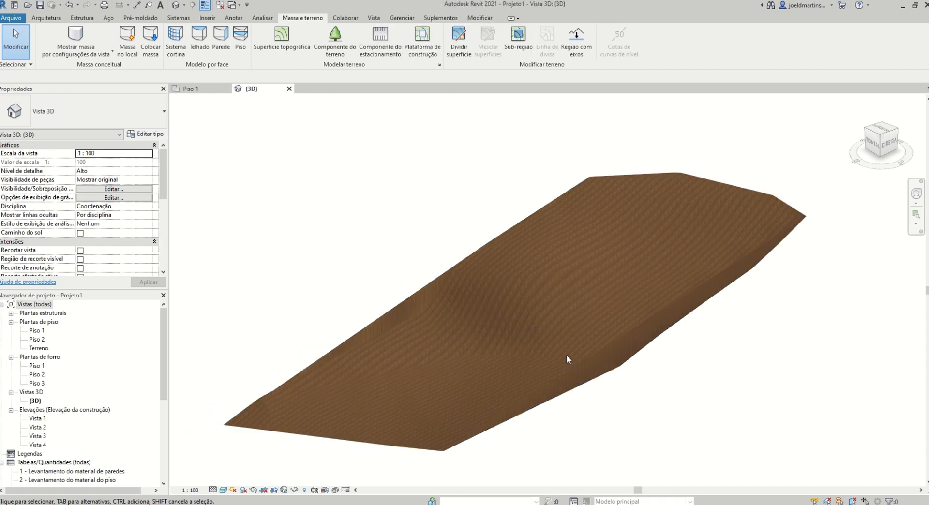
pyautogui.click(559, 206)
pyautogui.press('Delete')
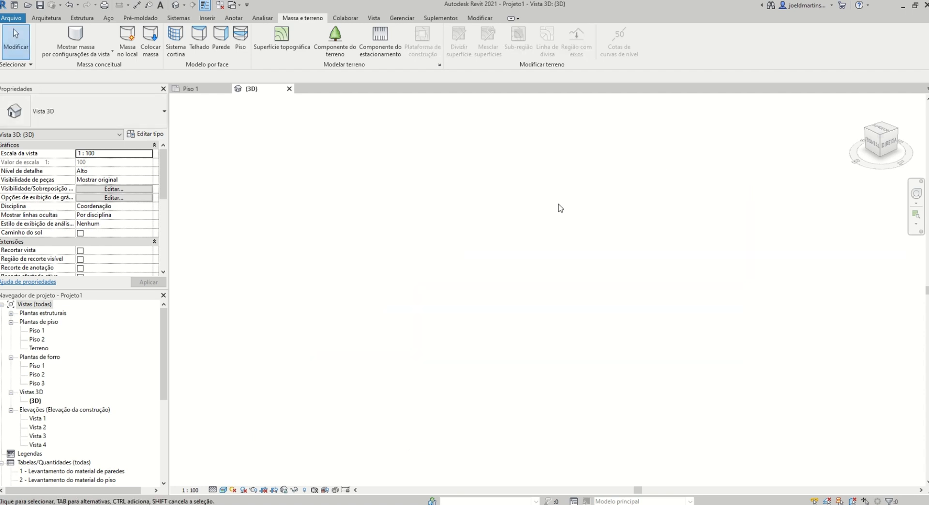
# Step: Import the CAD drawing Curvas de nível 3.dwg into the Piso 1 floor plan and bring all its contours into view
pyautogui.click(211, 86)
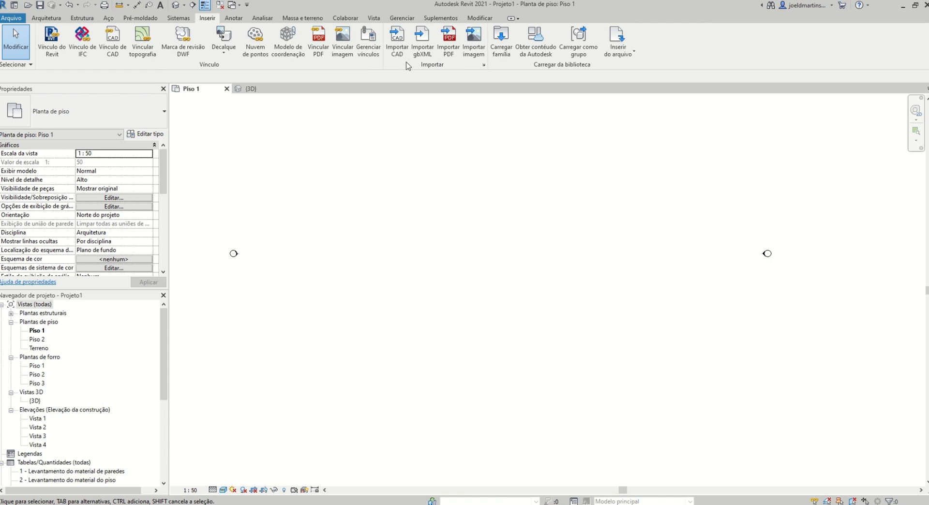
pyautogui.click(397, 42)
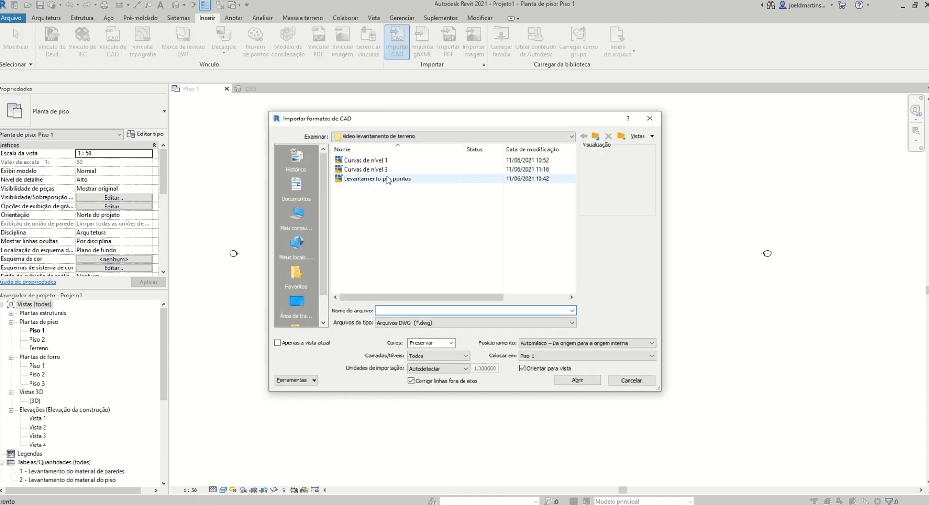
pyautogui.click(373, 170)
pyautogui.click(576, 382)
pyautogui.scroll(-3, 564, 351)
pyautogui.scroll(-1, 593, 329)
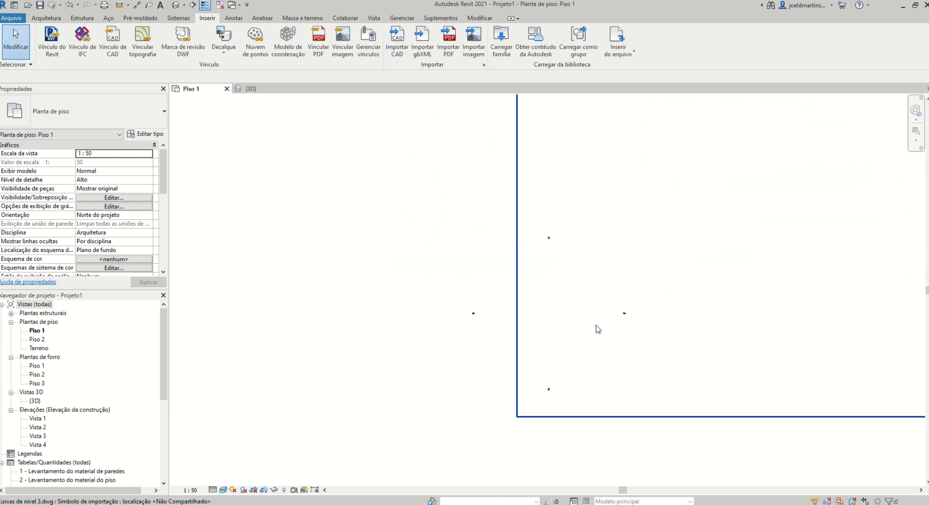
pyautogui.scroll(-2, 501, 349)
pyautogui.scroll(-1, 513, 346)
pyautogui.scroll(-1, 591, 339)
pyautogui.scroll(-1, 556, 364)
pyautogui.scroll(-1, 538, 368)
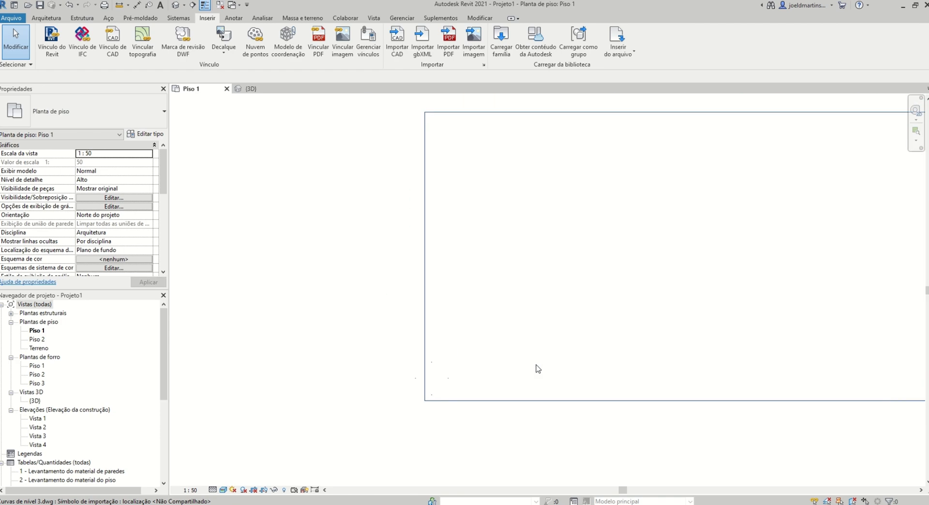
pyautogui.moveTo(655, 348); pyautogui.dragTo(552, 357, button='middle')
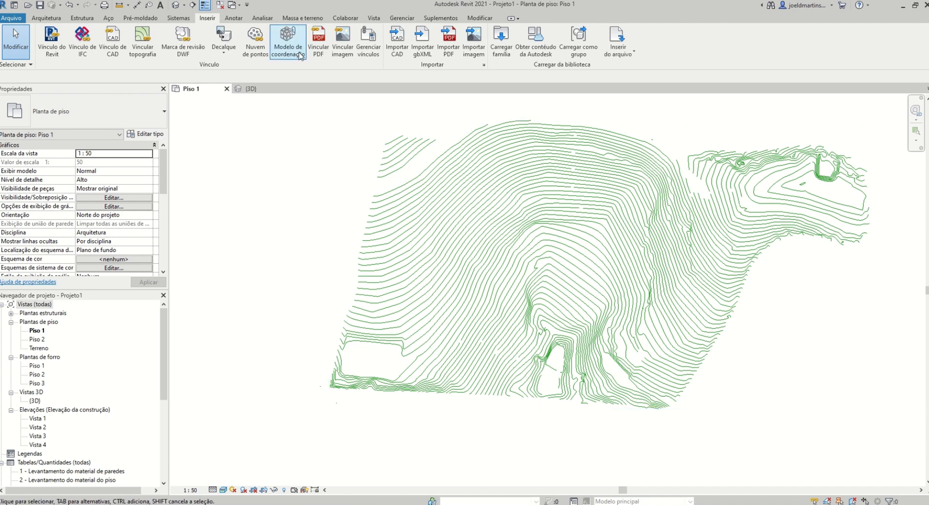
# Step: Create a topographic surface from the imported Curvas de nível 3.dwg drawing using only the CURVAS and CurvasTG layers, and finish it
pyautogui.click(305, 18)
pyautogui.click(290, 41)
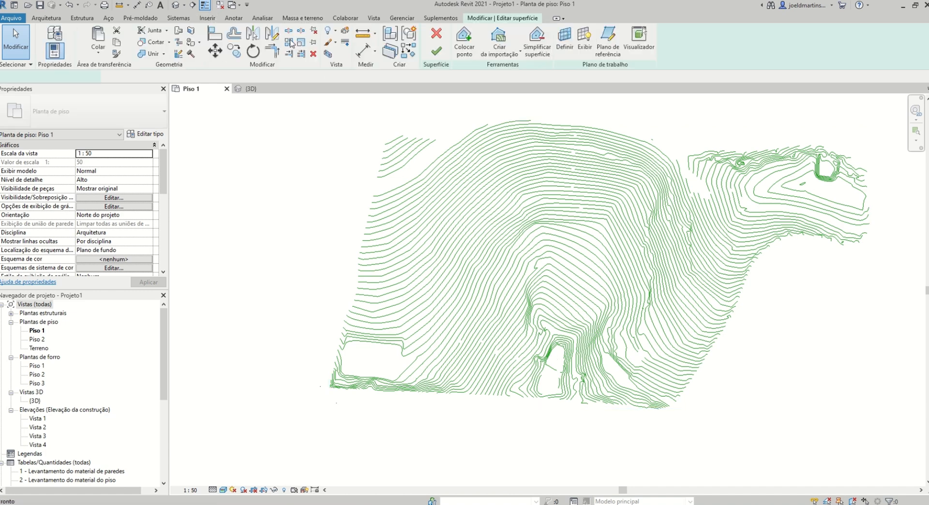
pyautogui.click(510, 54)
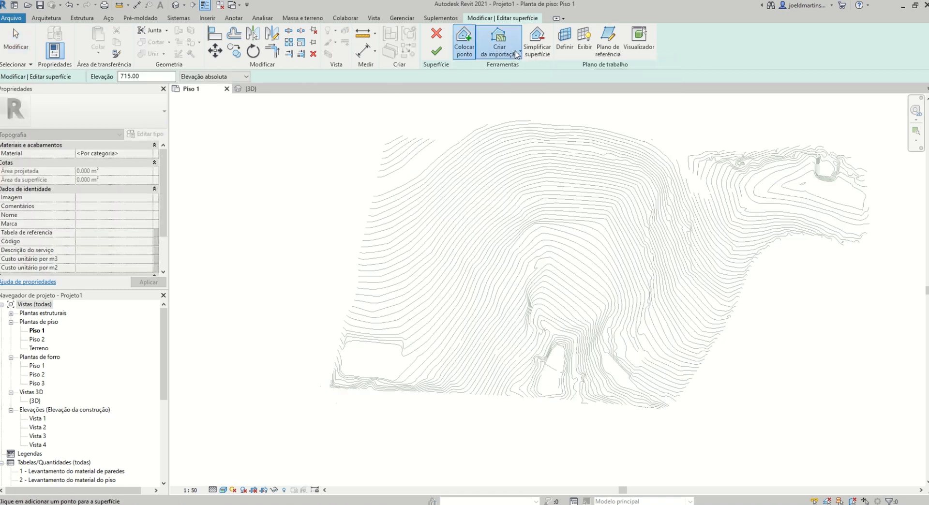
pyautogui.click(516, 68)
pyautogui.click(519, 141)
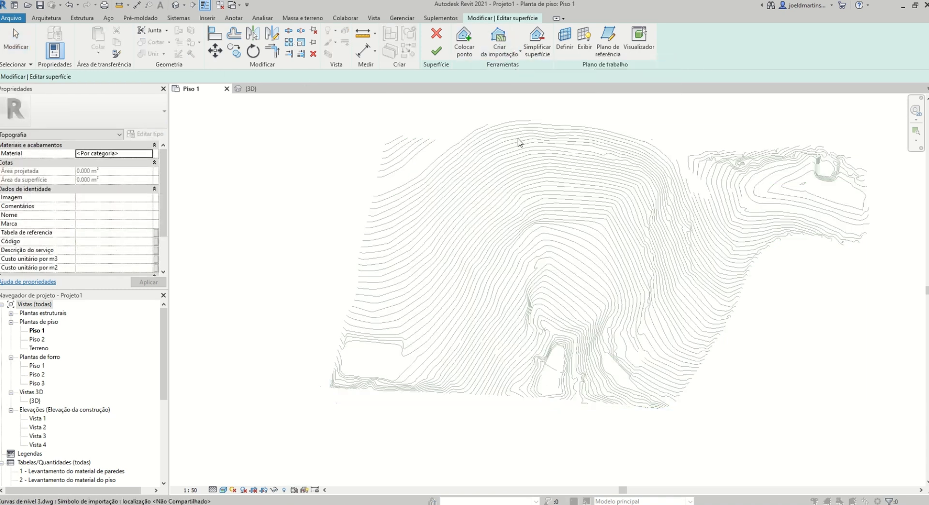
pyautogui.click(528, 201)
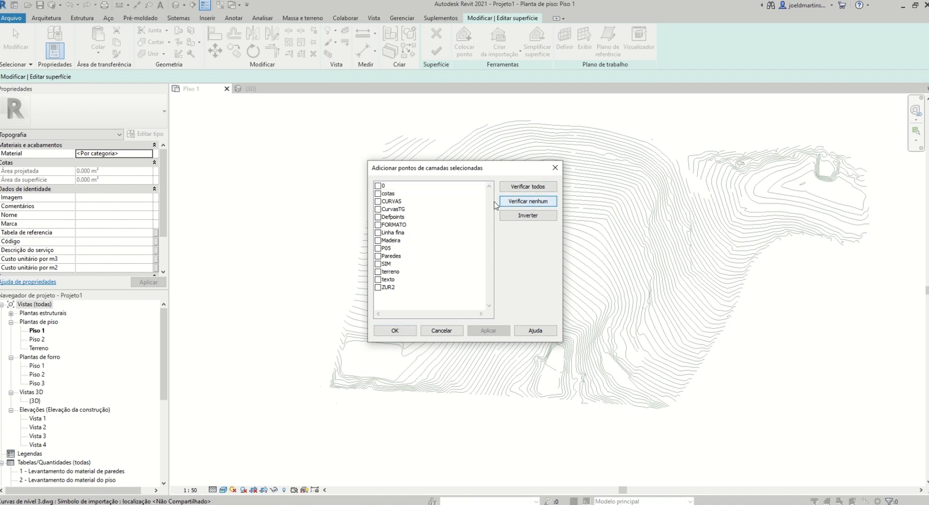
pyautogui.click(377, 201)
pyautogui.click(378, 209)
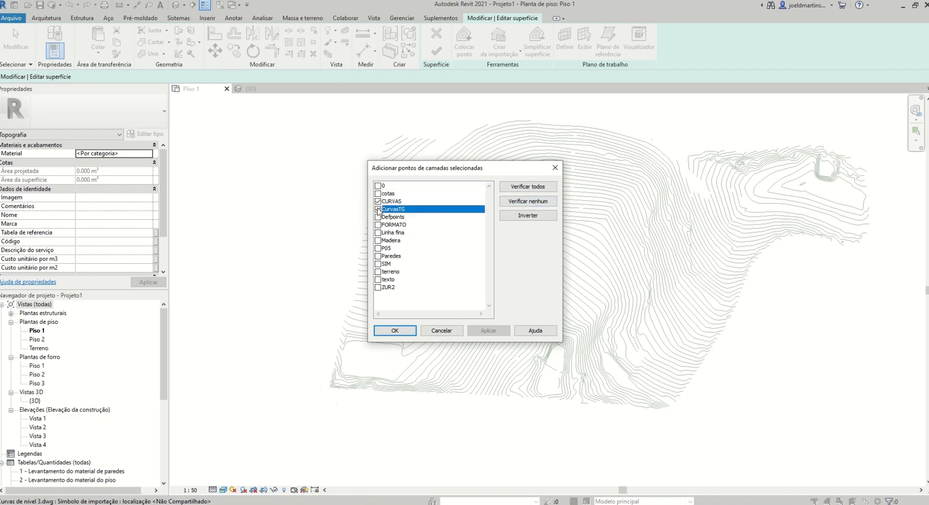
pyautogui.click(395, 332)
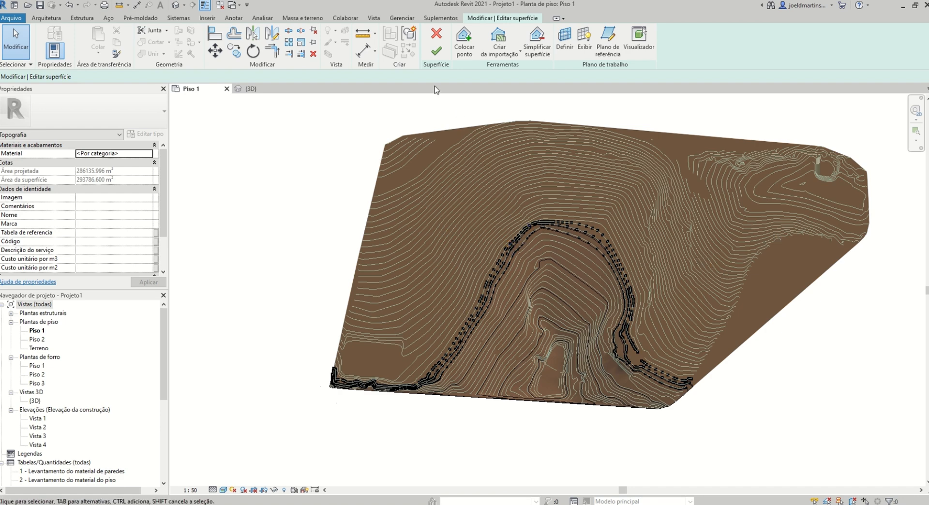
pyautogui.click(434, 58)
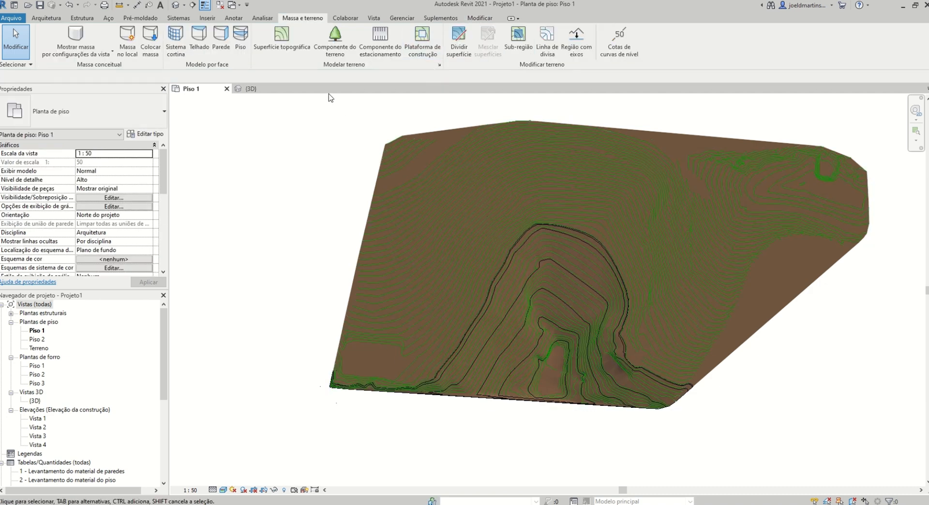
# Step: Switch to the 3D view and examine the whole terrain surface together with its imported contours
pyautogui.click(175, 6)
pyautogui.scroll(-3, 497, 297)
pyautogui.moveTo(501, 301); pyautogui.dragTo(386, 269, button='middle')
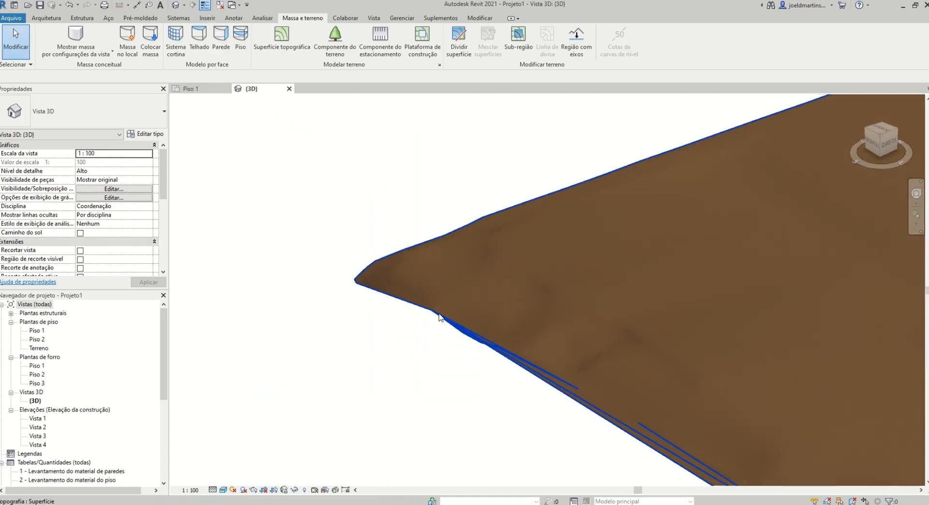
pyautogui.scroll(-3, 486, 311)
pyautogui.keyDown('shift'); pyautogui.moveTo(600, 329); pyautogui.dragTo(382, 314, button='middle'); pyautogui.keyUp('shift')
pyautogui.scroll(-3, 389, 314)
pyautogui.keyDown('shift'); pyautogui.moveTo(513, 316); pyautogui.dragTo(368, 303, button='middle'); pyautogui.keyUp('shift')
pyautogui.moveTo(884, 322)
pyautogui.keyDown('shift'); pyautogui.mouseDown(button='middle')
pyautogui.moveTo(883, 332)
pyautogui.moveTo(826, 343)
pyautogui.mouseUp(button='middle'); pyautogui.keyUp('shift')
# Step: Filter the selection to Curvas de nível 3.dwg, then unpin and delete that drawing while keeping the topographic surface
pyautogui.moveTo(824, 338); pyautogui.dragTo(644, 269)
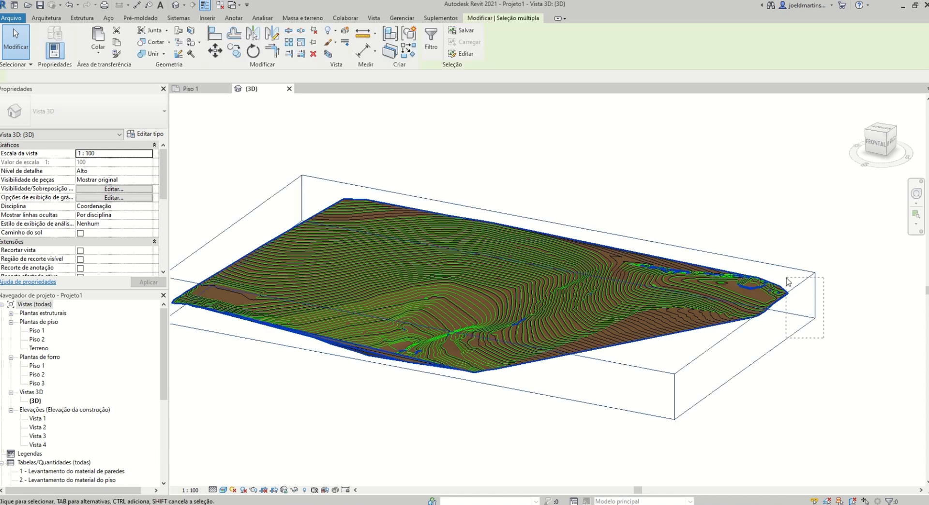
pyautogui.click(426, 35)
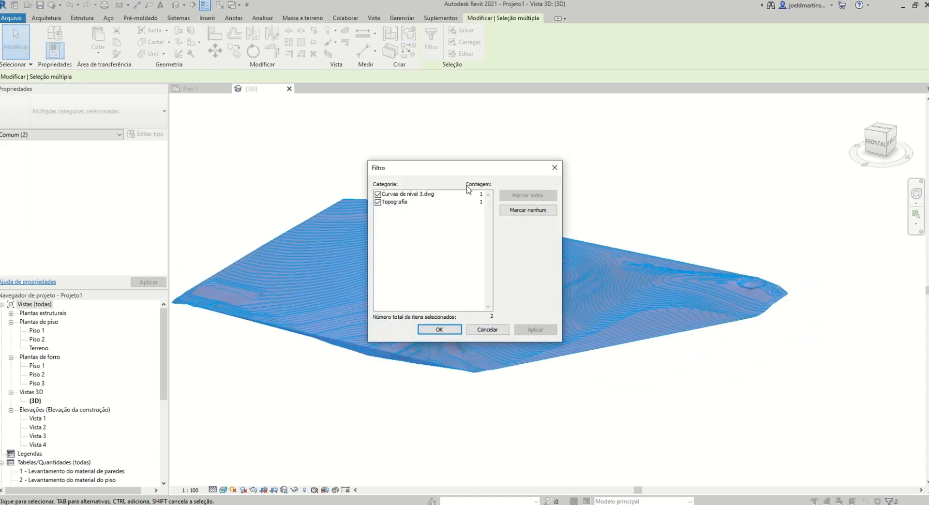
pyautogui.click(522, 211)
pyautogui.click(378, 194)
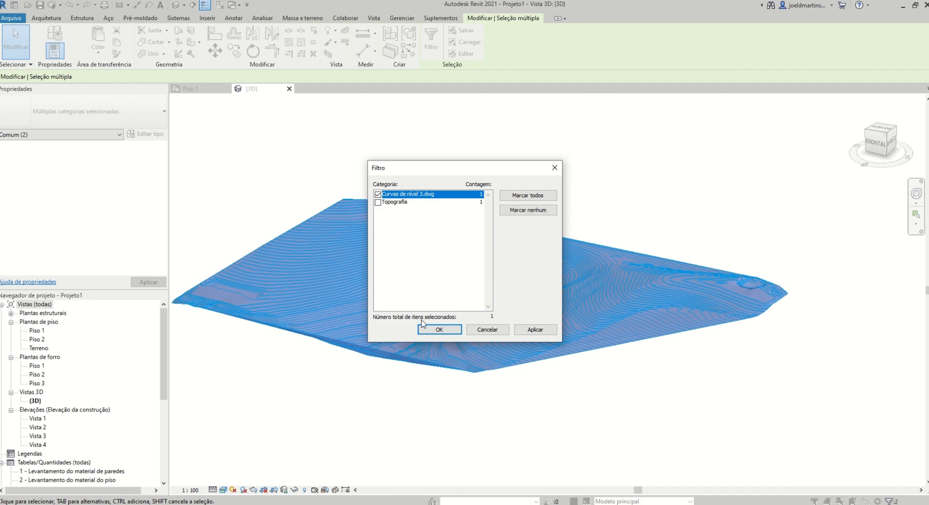
pyautogui.click(438, 329)
pyautogui.press('Delete')
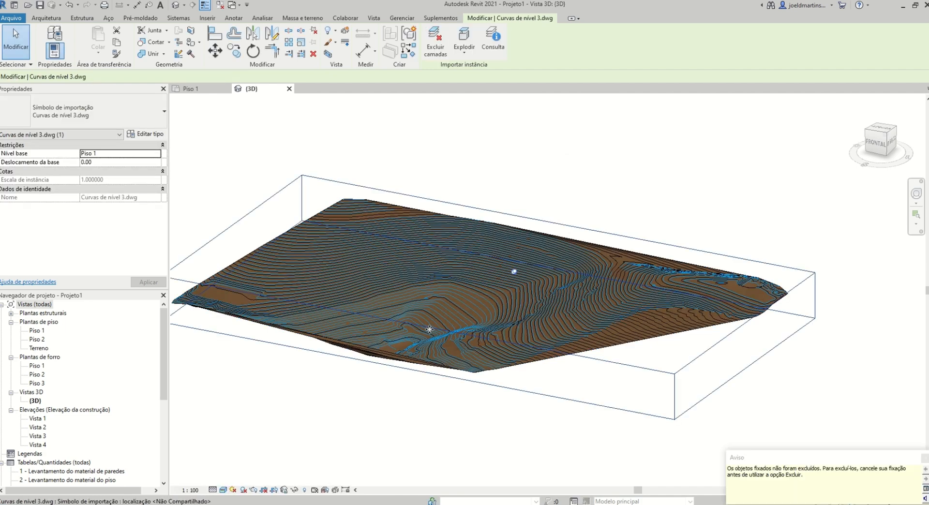
pyautogui.press('Escape')
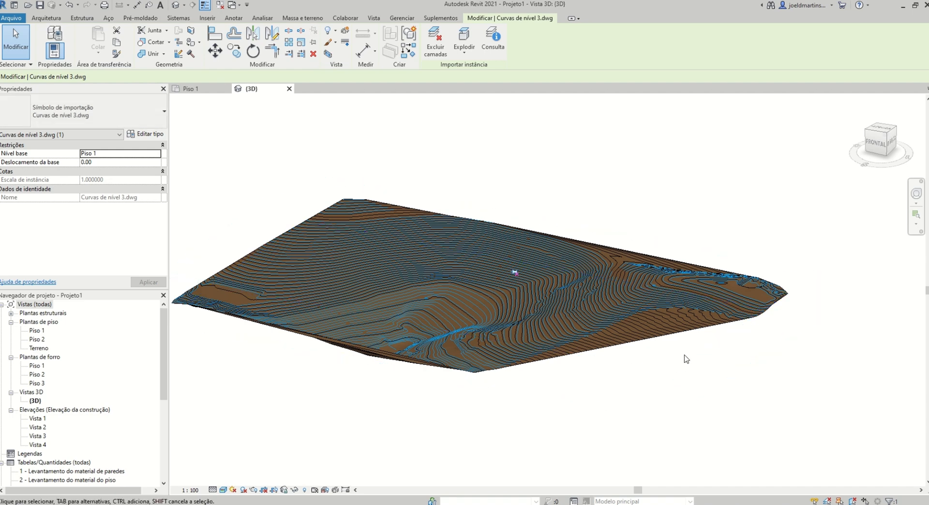
pyautogui.press('Escape')
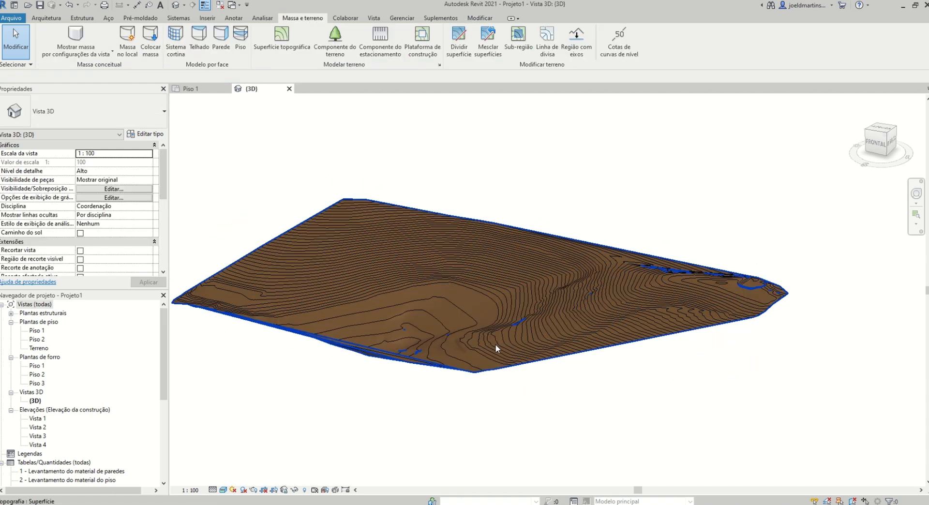
# Step: Examine the relief and contour lines of the topographic surface from several 3D angles, including with the surface selected
pyautogui.keyDown('shift'); pyautogui.moveTo(495, 344); pyautogui.dragTo(559, 361, button='middle'); pyautogui.keyUp('shift')
pyautogui.scroll(3, 380, 348)
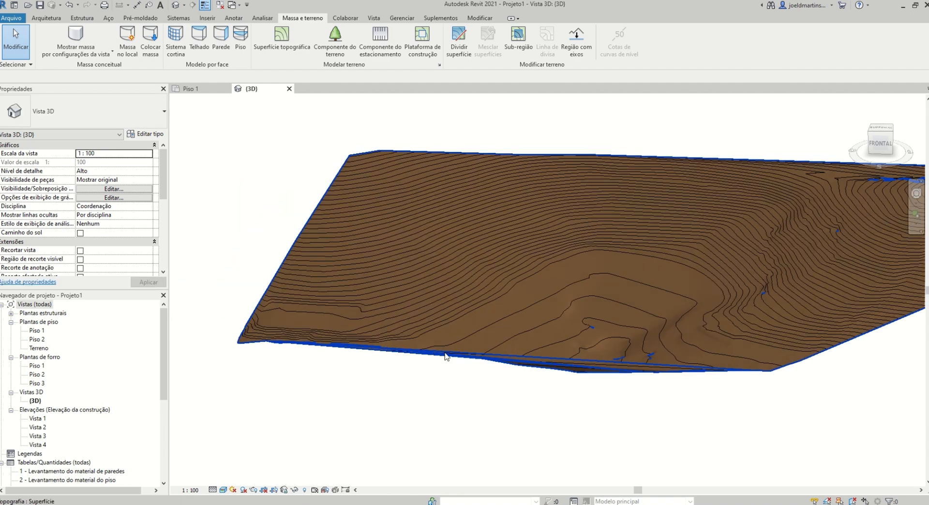
pyautogui.keyDown('shift'); pyautogui.moveTo(450, 353); pyautogui.dragTo(534, 363, button='middle'); pyautogui.keyUp('shift')
pyautogui.moveTo(522, 314); pyautogui.dragTo(497, 403, button='middle')
pyautogui.keyDown('shift'); pyautogui.moveTo(579, 306); pyautogui.dragTo(590, 279, button='middle'); pyautogui.keyUp('shift')
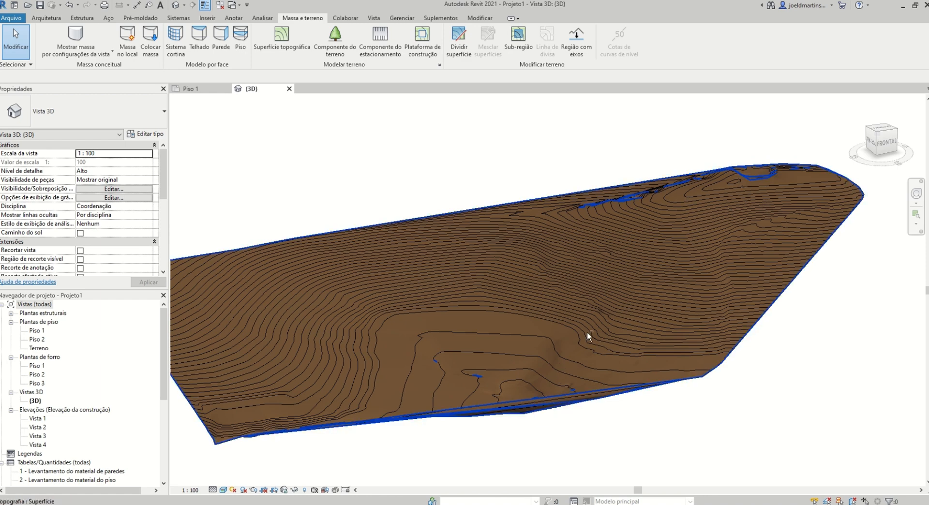
pyautogui.scroll(5, 588, 332)
pyautogui.scroll(3, 483, 331)
pyautogui.scroll(-3, 483, 331)
pyautogui.scroll(2, 604, 334)
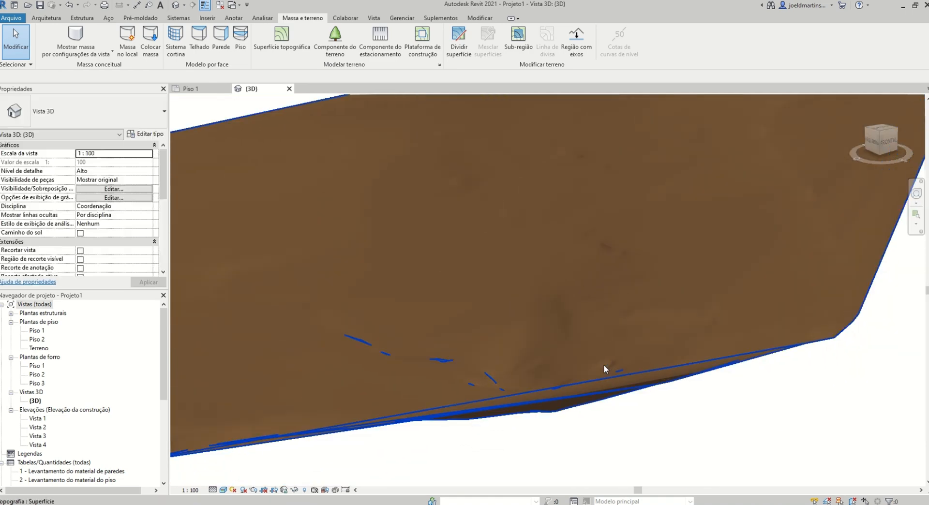
pyautogui.scroll(1, 603, 364)
pyautogui.scroll(-2, 505, 327)
pyautogui.keyDown('shift'); pyautogui.moveTo(576, 339); pyautogui.dragTo(553, 363, button='middle'); pyautogui.keyUp('shift')
pyautogui.scroll(-2, 636, 367)
pyautogui.moveTo(636, 368); pyautogui.dragTo(500, 410, button='middle')
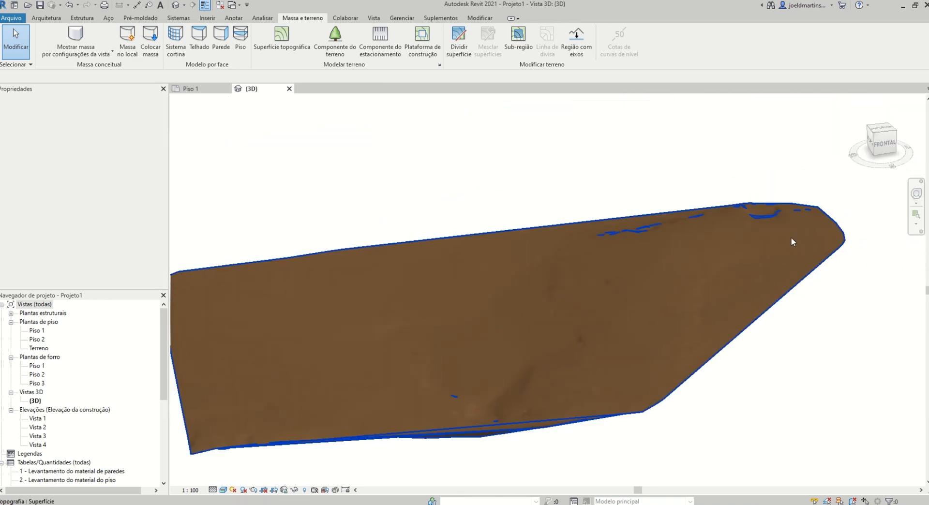
pyautogui.keyDown('shift'); pyautogui.moveTo(771, 269); pyautogui.dragTo(689, 259, button='middle'); pyautogui.keyUp('shift')
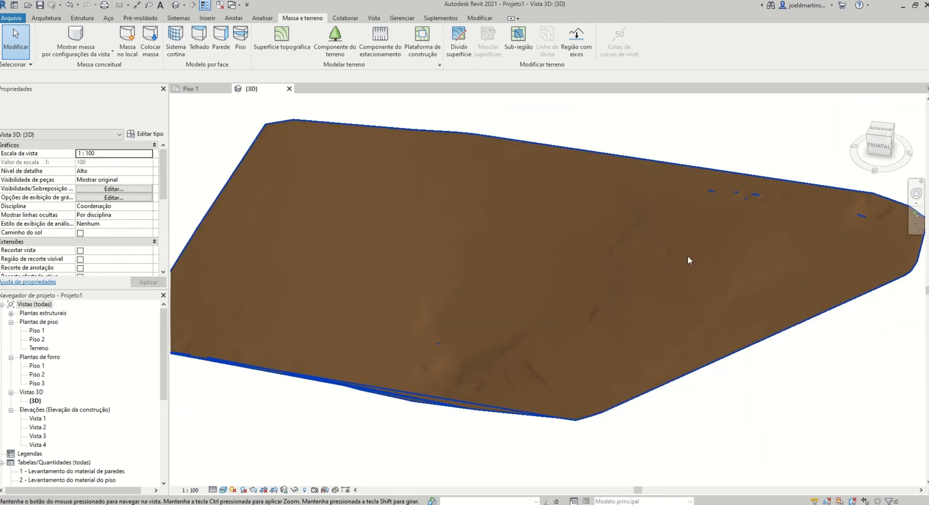
pyautogui.click(739, 352)
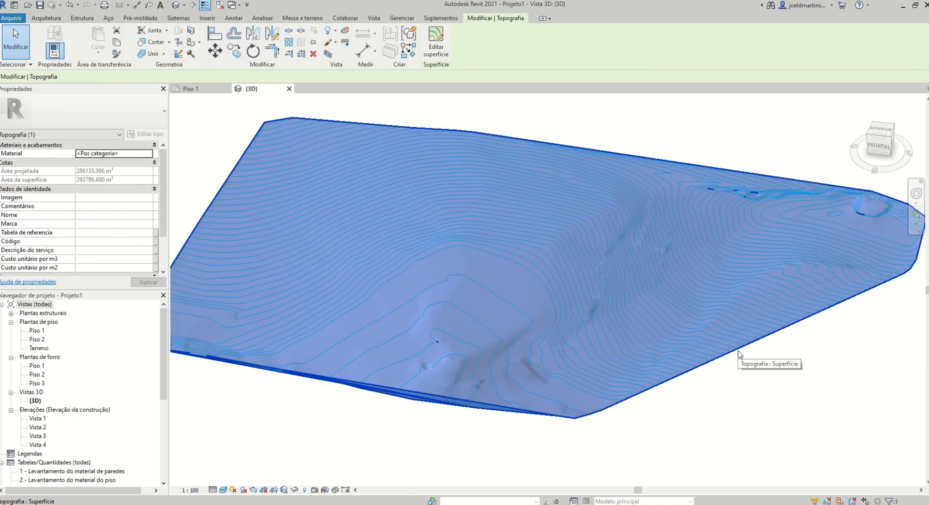
pyautogui.keyDown('shift'); pyautogui.moveTo(738, 355); pyautogui.dragTo(819, 318, button='middle'); pyautogui.keyUp('shift')
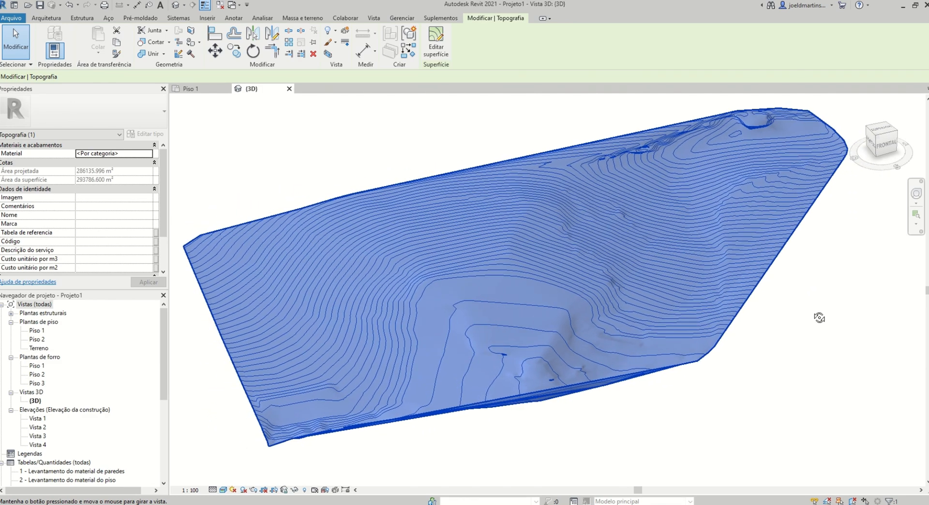